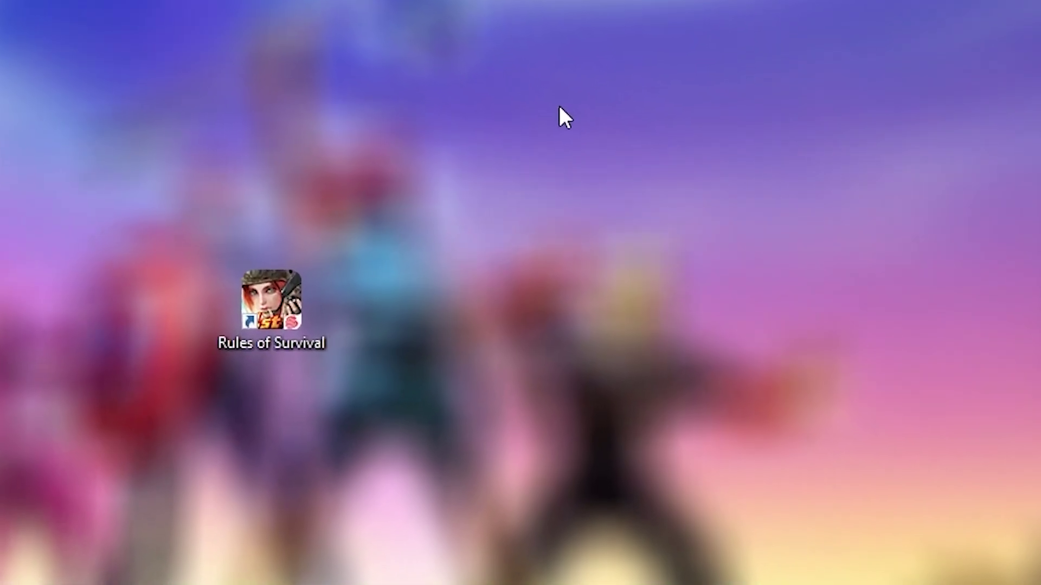
Open NVIDIA Control Panel and apply 'Use my preference emphasizing Performance' for image settings with preview.
right_click(560, 107)
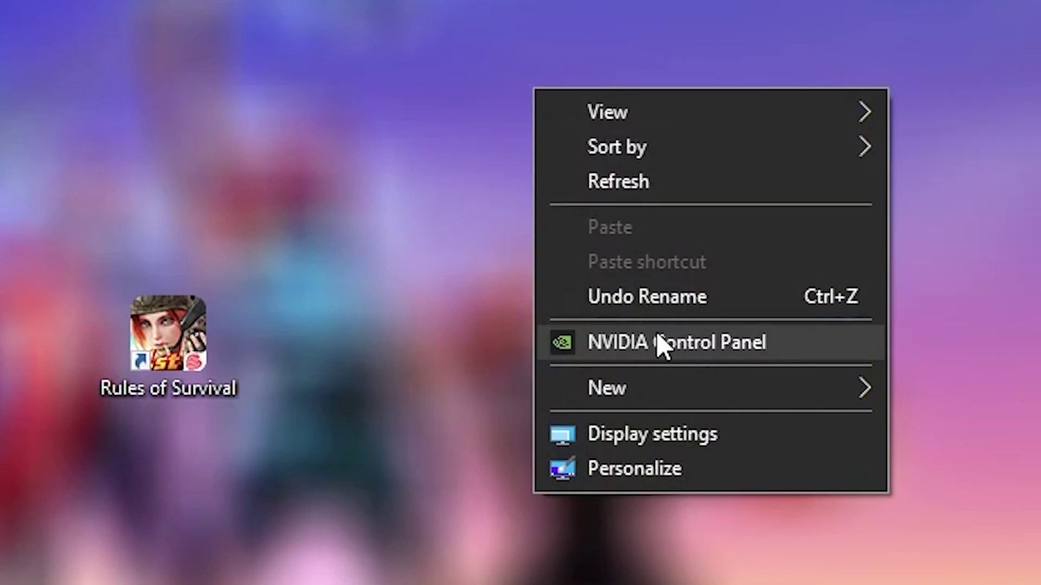
left_click(659, 341)
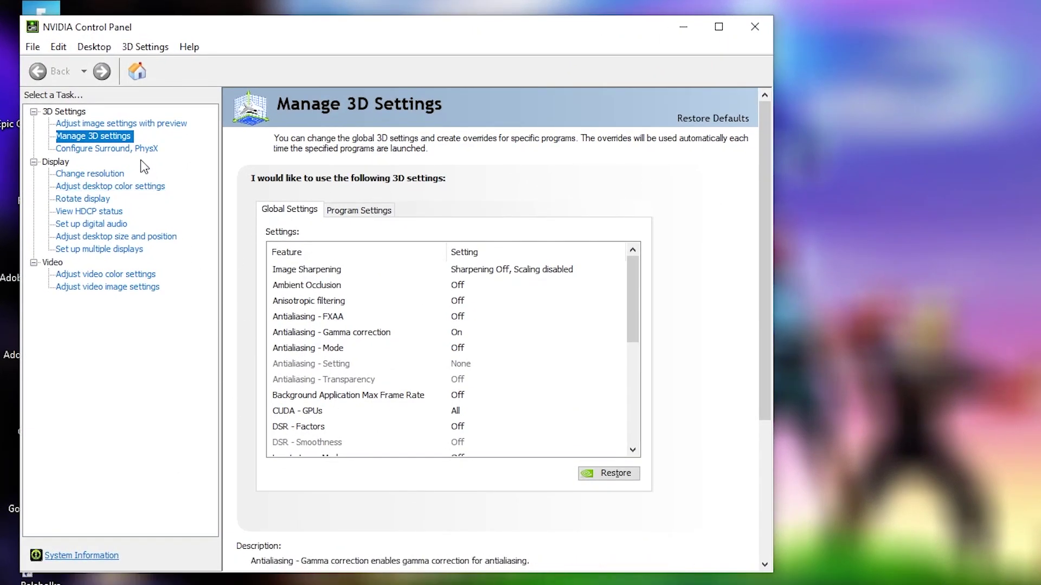
left_click(95, 124)
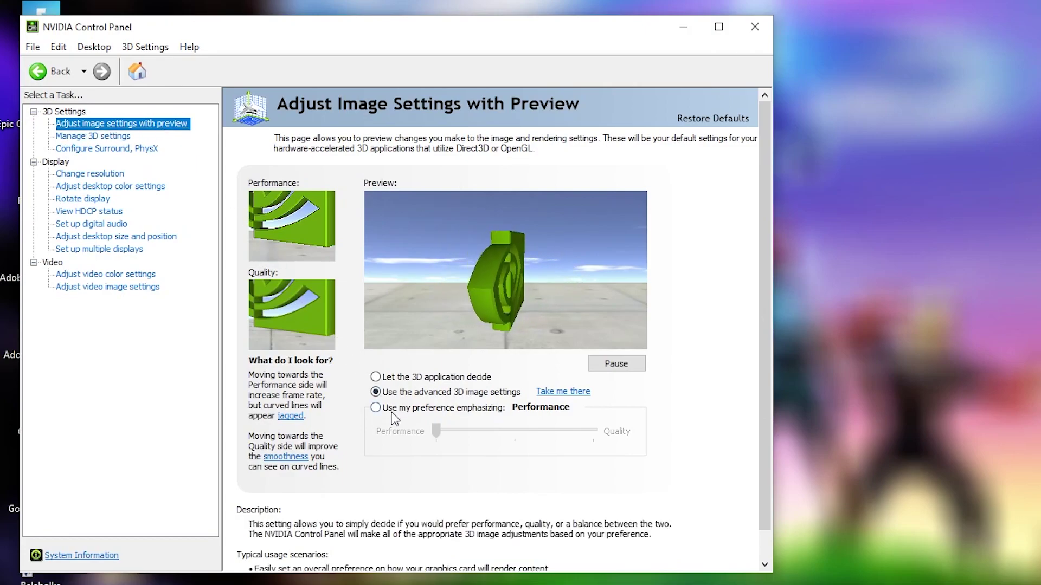
left_click(377, 409)
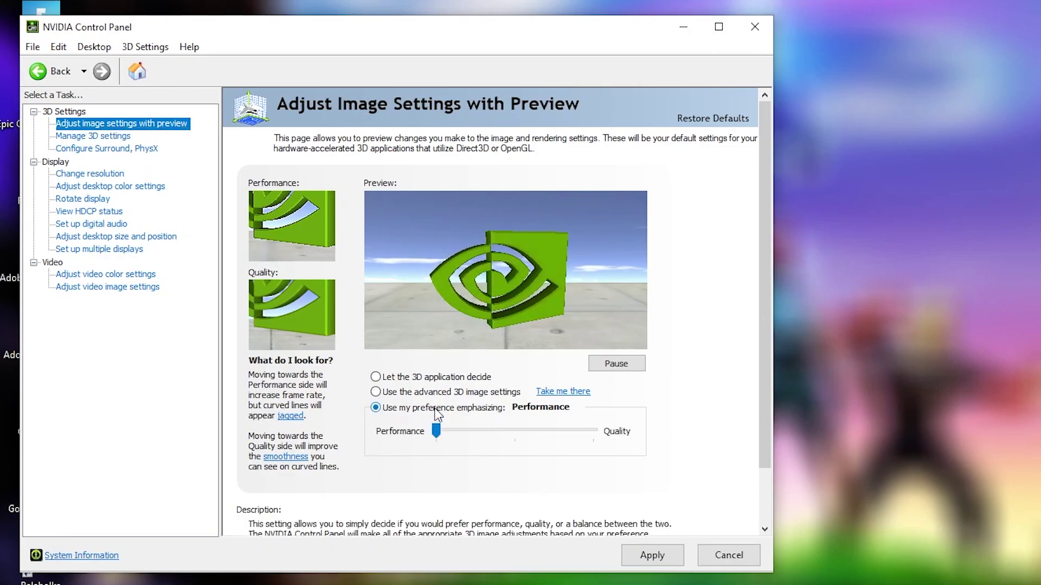
mouse_move(435, 431)
left_mouse_down()
mouse_move(584, 439)
mouse_move(433, 431)
left_mouse_up()
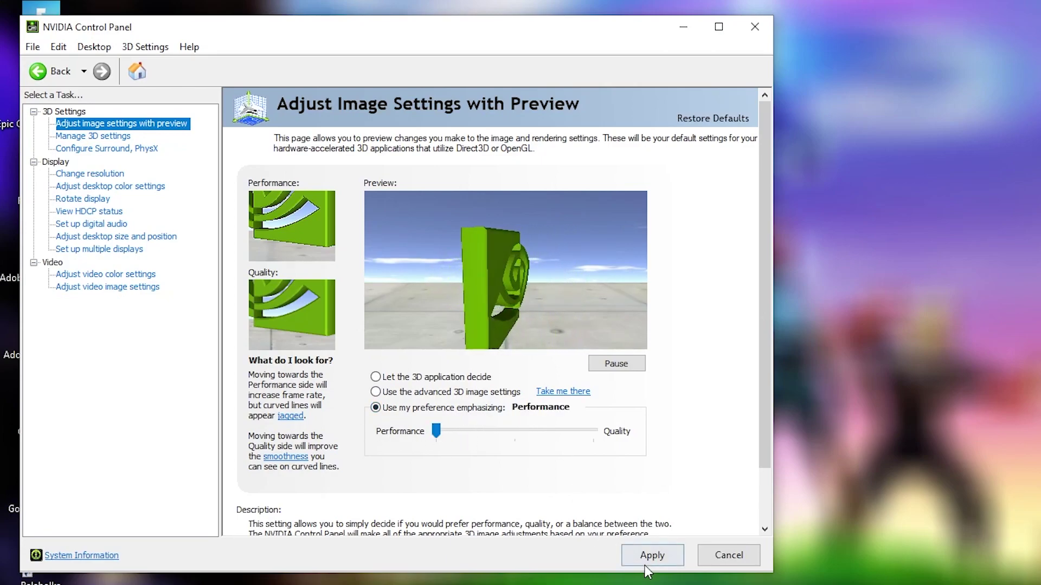
left_click(637, 550)
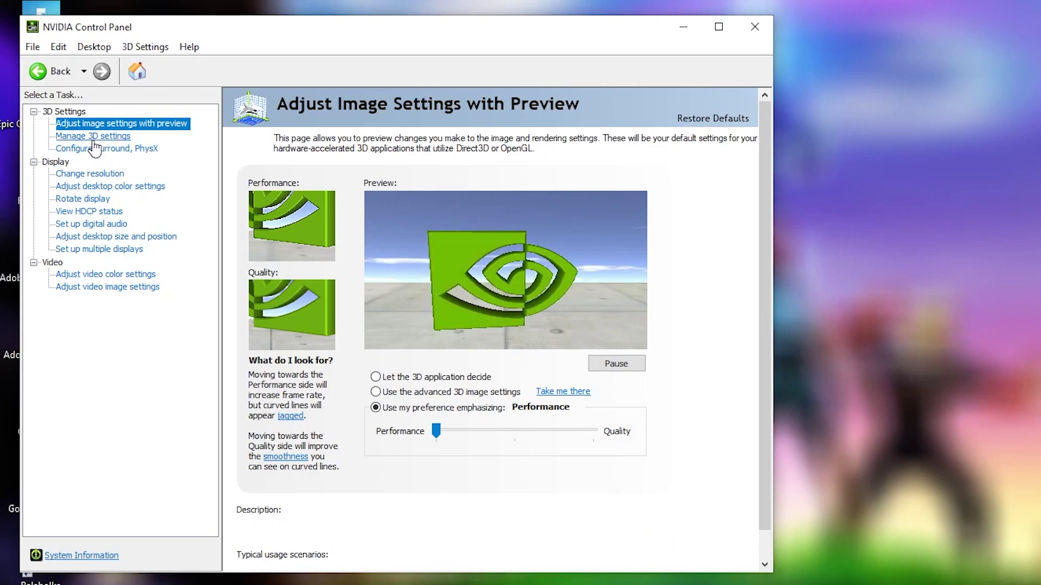
In Manage 3D settings' Program Settings, select and add Rules Of Survival (ros.exe).
left_click(68, 136)
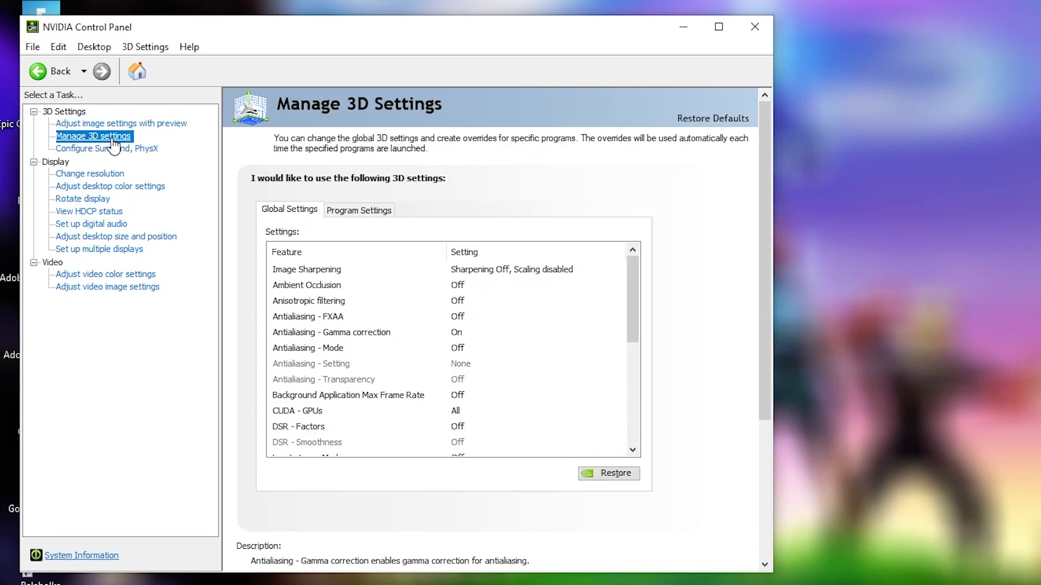
left_click(369, 209)
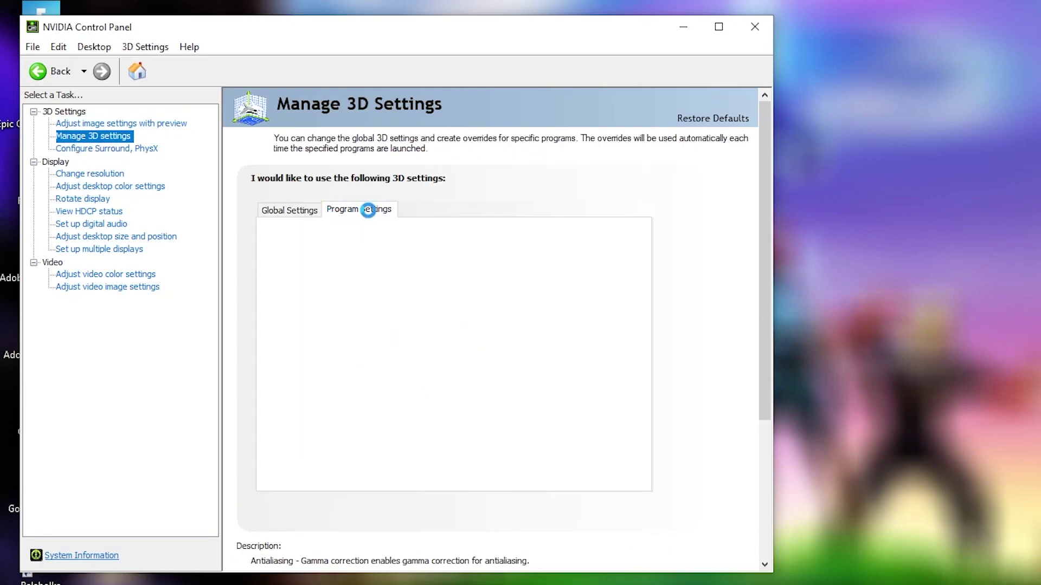
left_click(386, 251)
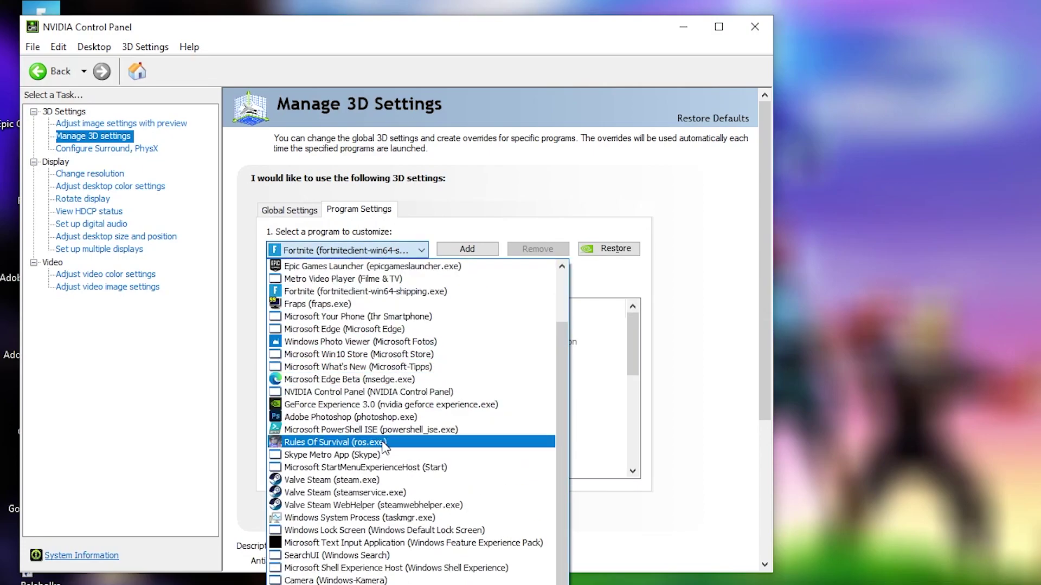
left_click(364, 442)
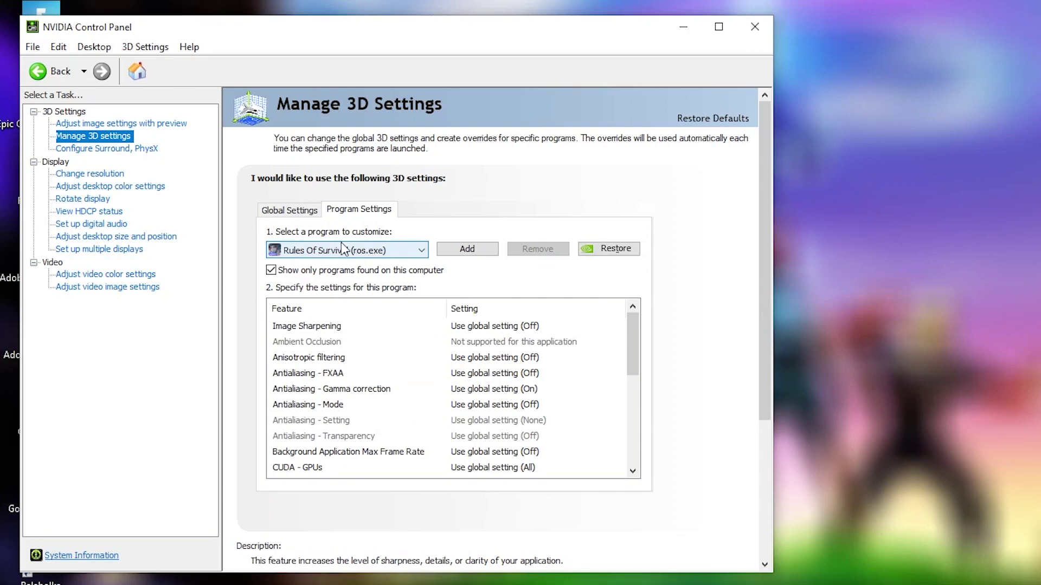
left_click(470, 249)
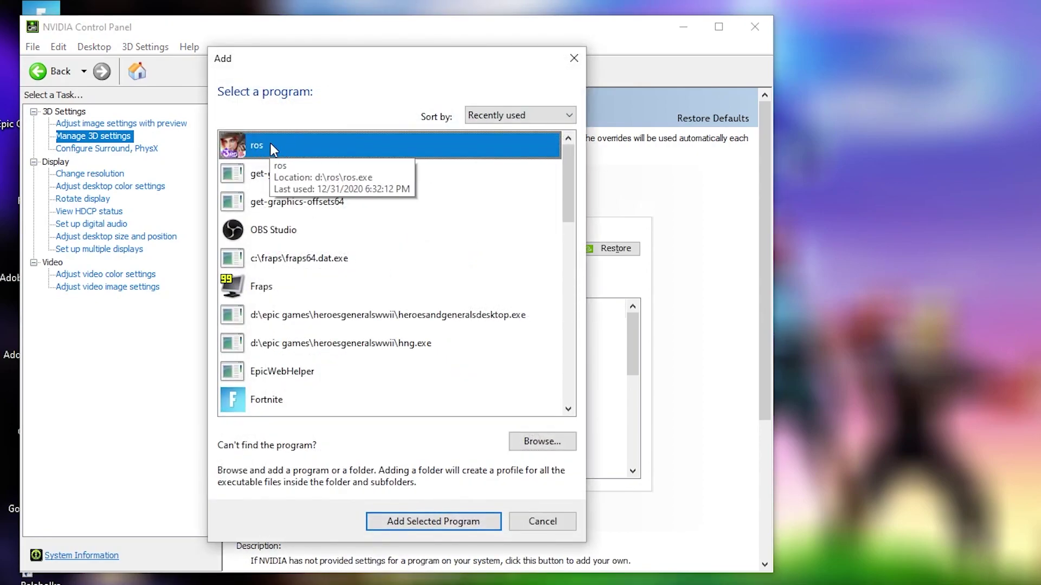
left_click(448, 522)
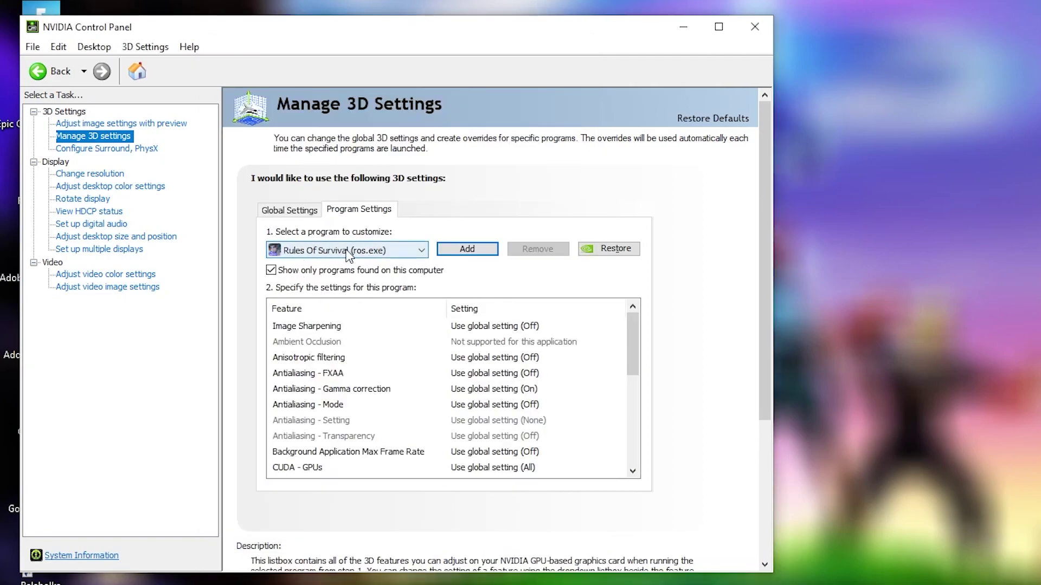
Set Power management mode to Prefer maximum performance and Texture filtering - Quality to High performance.
scroll(630, 382, "down", 3)
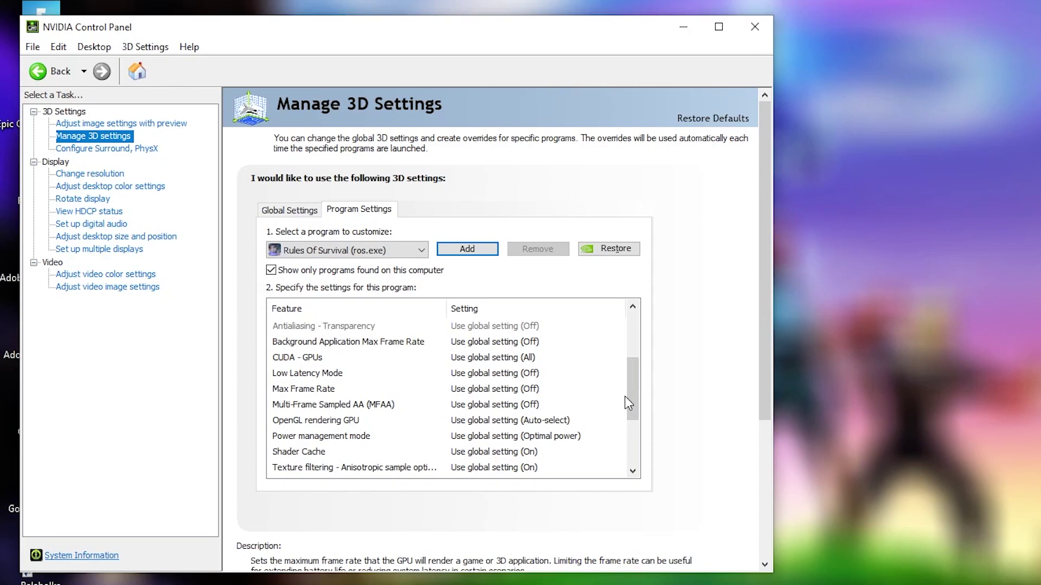
left_click(325, 437)
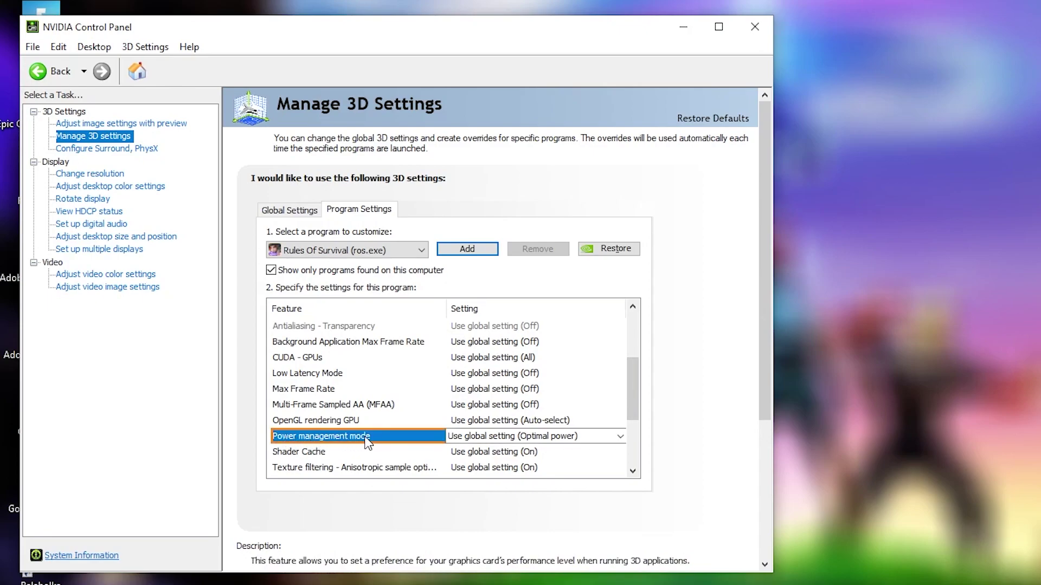
left_click(563, 437)
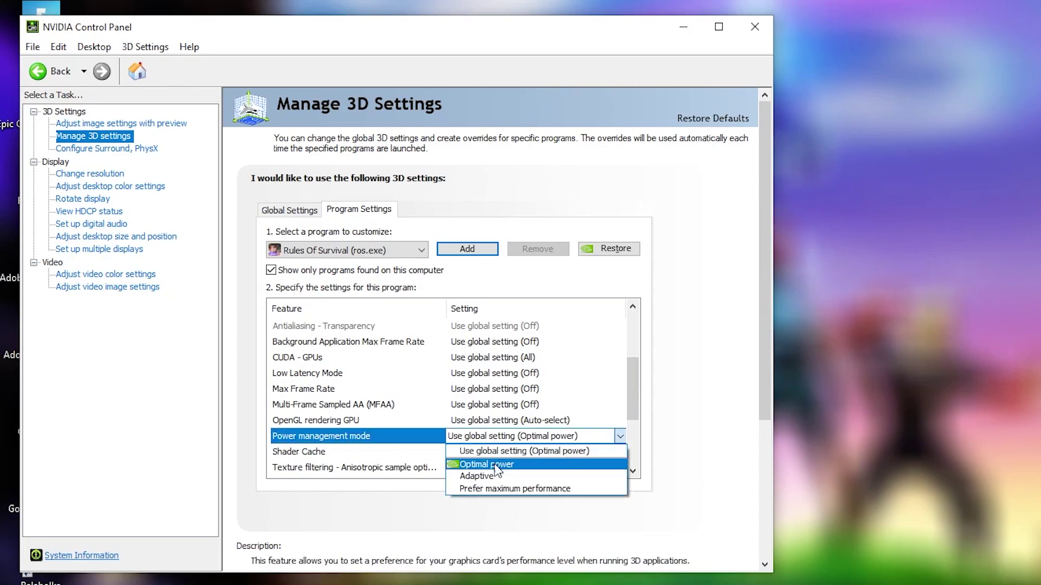
left_click(496, 490)
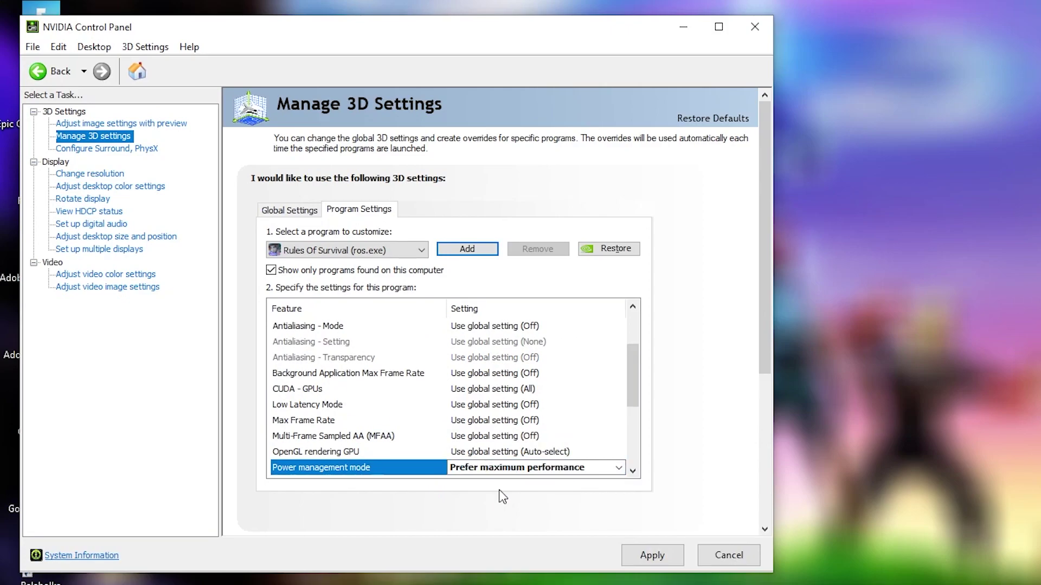
scroll(634, 418, "down", 3)
left_click(279, 423)
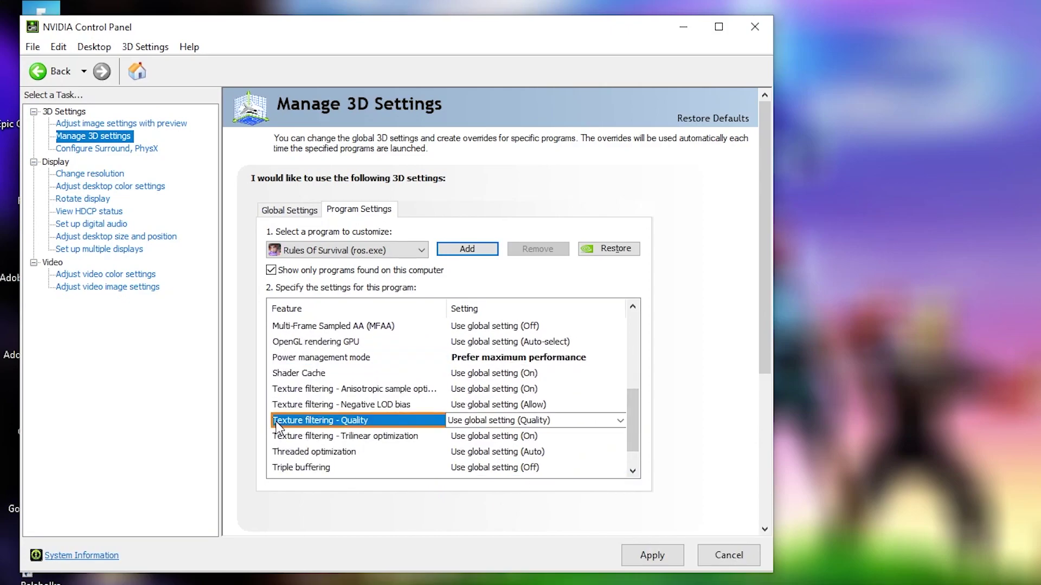
left_click(493, 421)
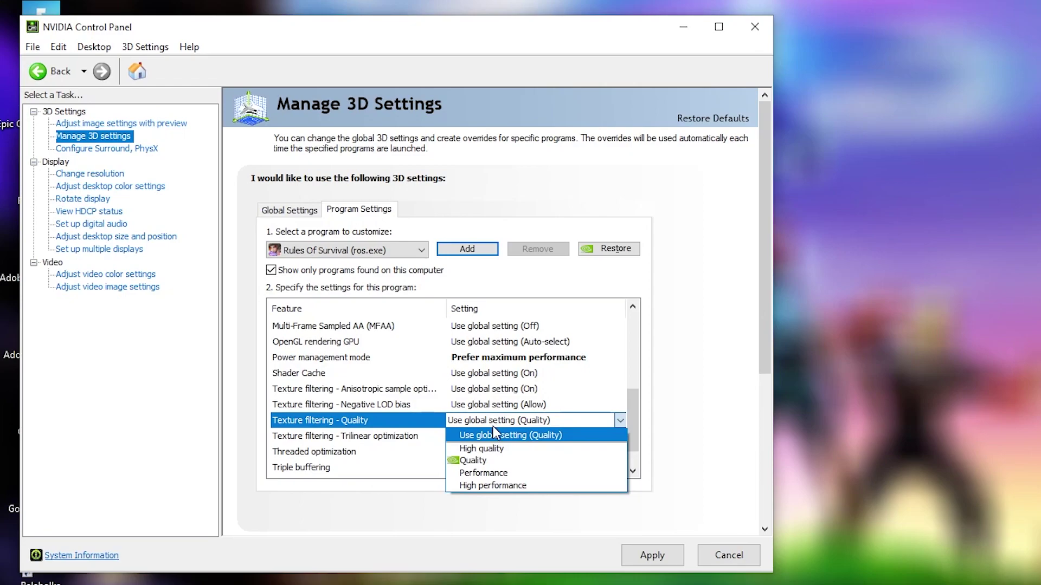
left_click(493, 488)
Turn Threaded optimization On and Vertical sync Off for ros.exe.
scroll(536, 461, "down", 1)
left_click(283, 421)
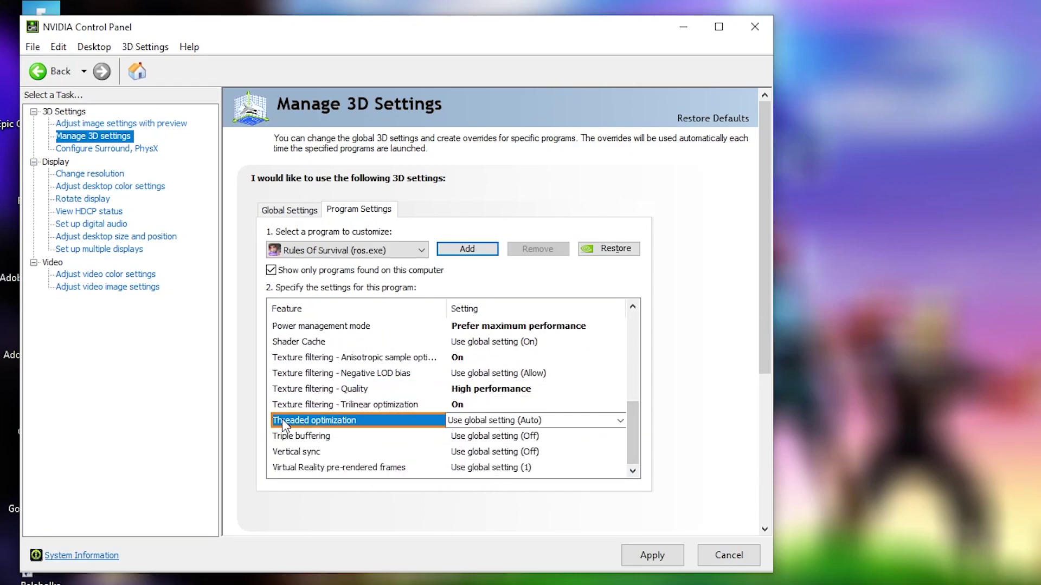
left_click(504, 422)
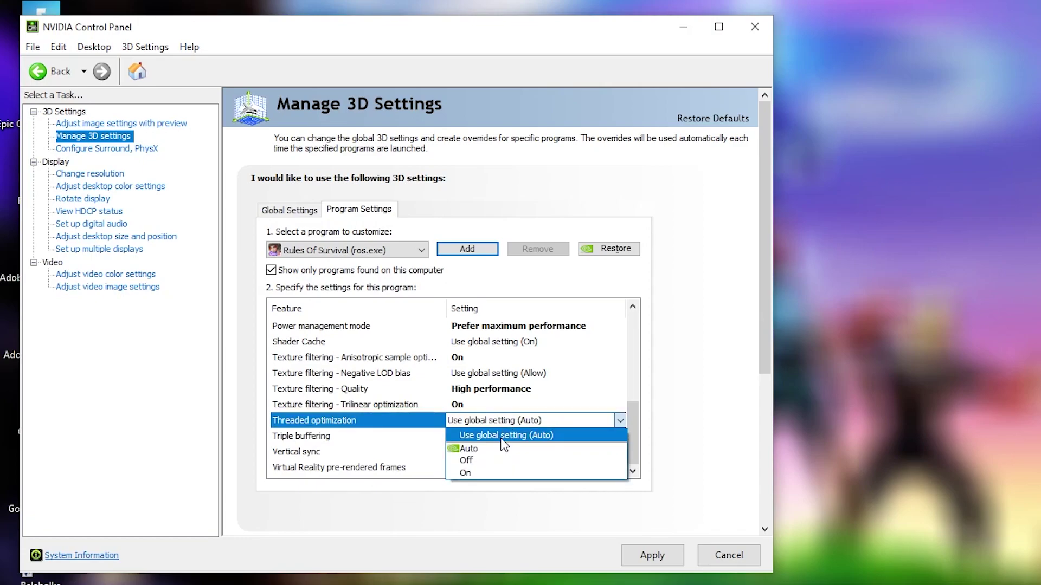
left_click(463, 474)
scroll(628, 440, "down", 1)
left_click(305, 453)
left_click(492, 451)
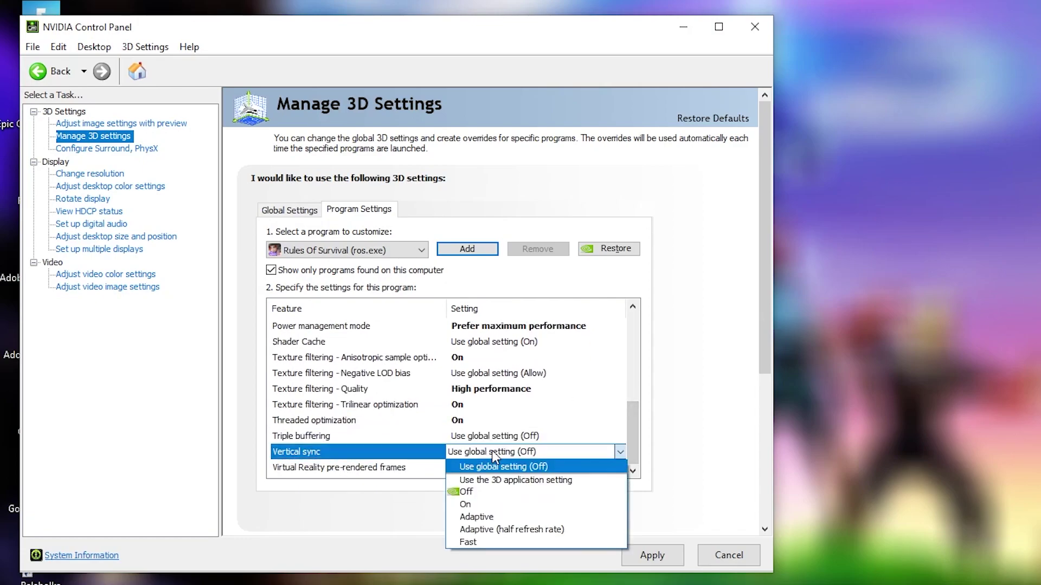
left_click(483, 490)
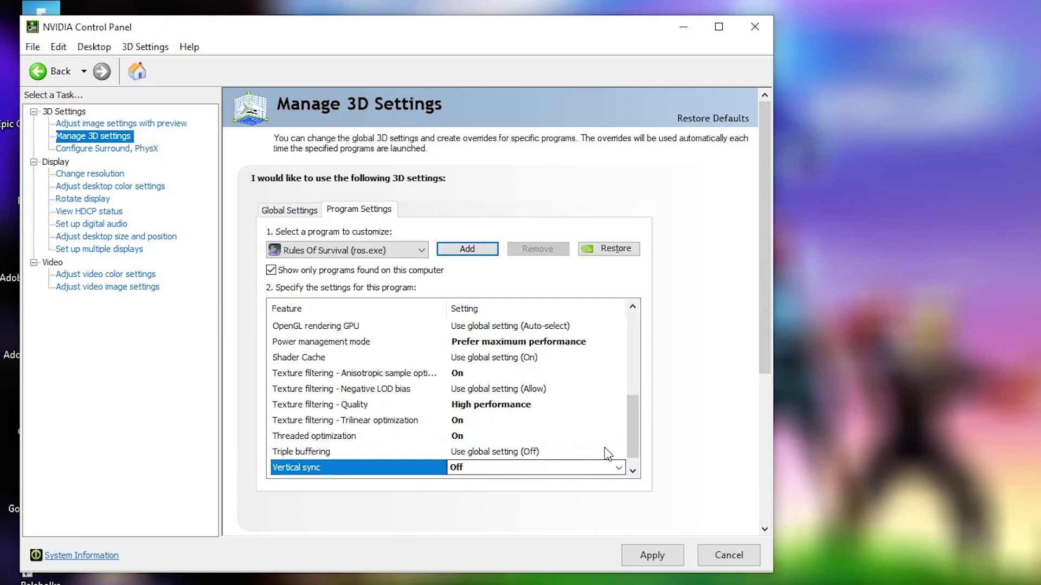
Apply the ros.exe 3D settings, then set Windows visual effects to Adjust for best performance.
left_click(652, 555)
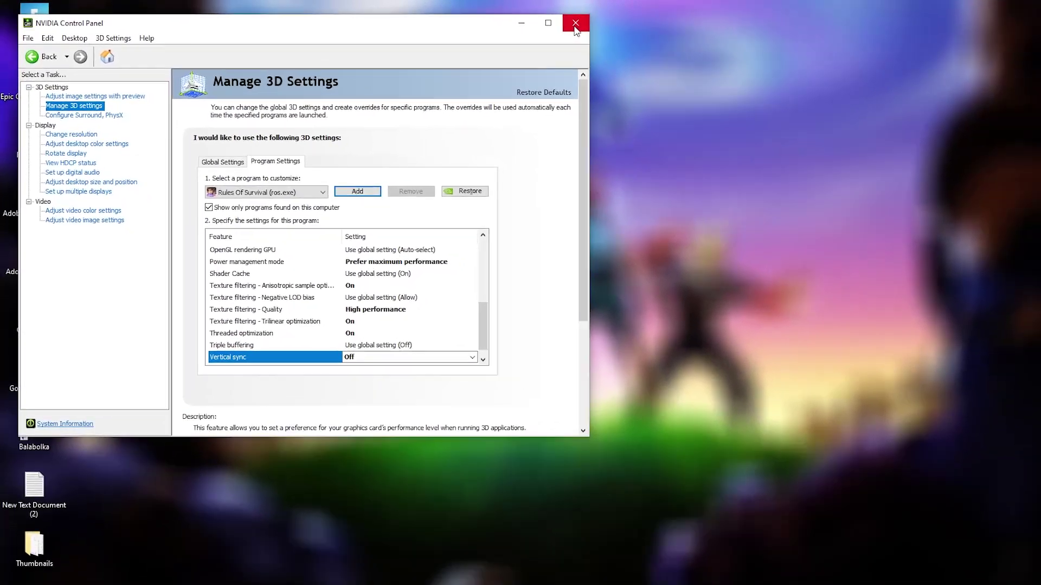
left_click(755, 27)
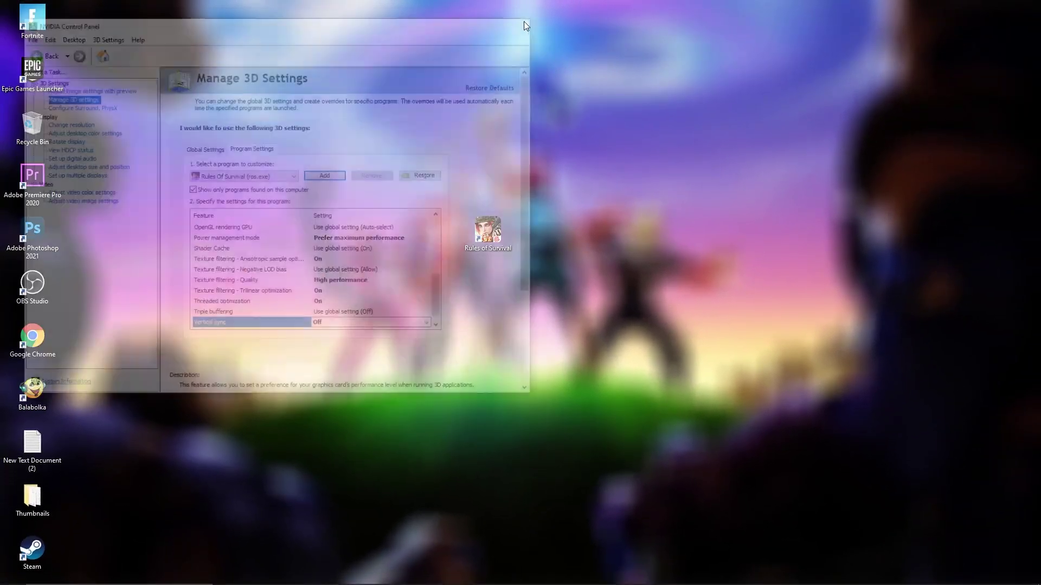
left_click(174, 555)
type("this")
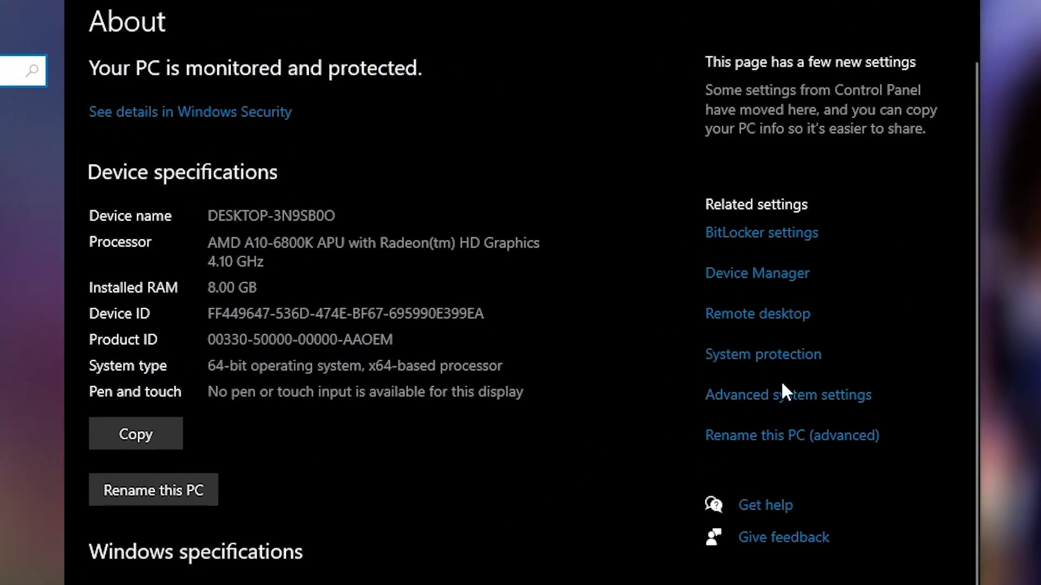
left_click(795, 401)
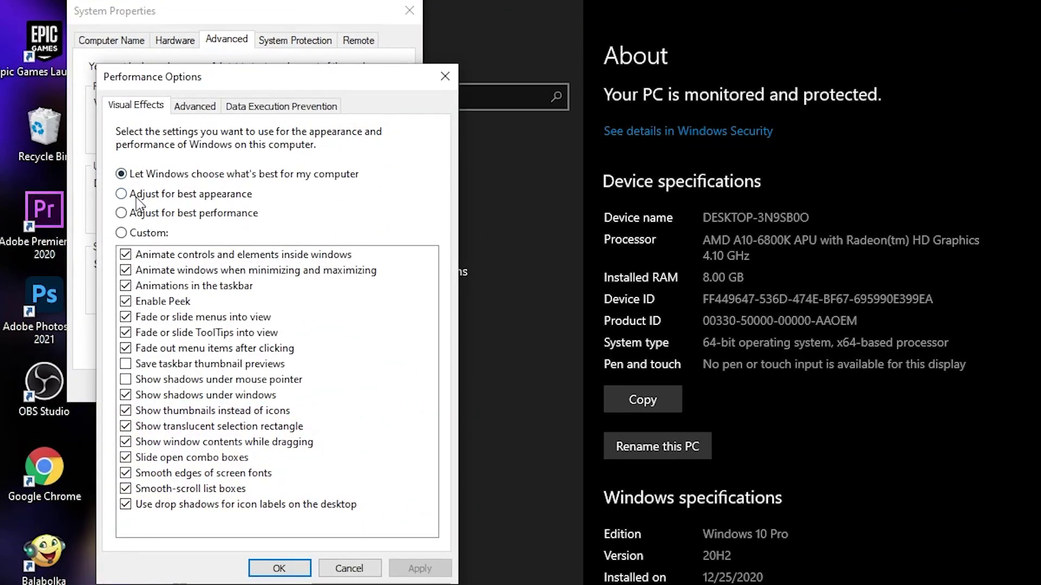
left_click(132, 214)
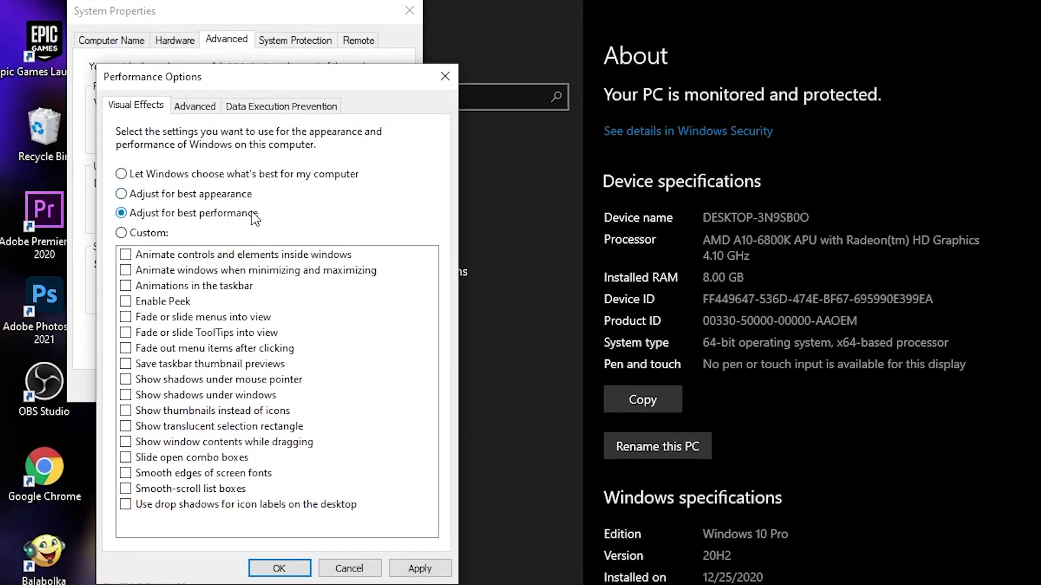
left_click(418, 569)
left_click(279, 568)
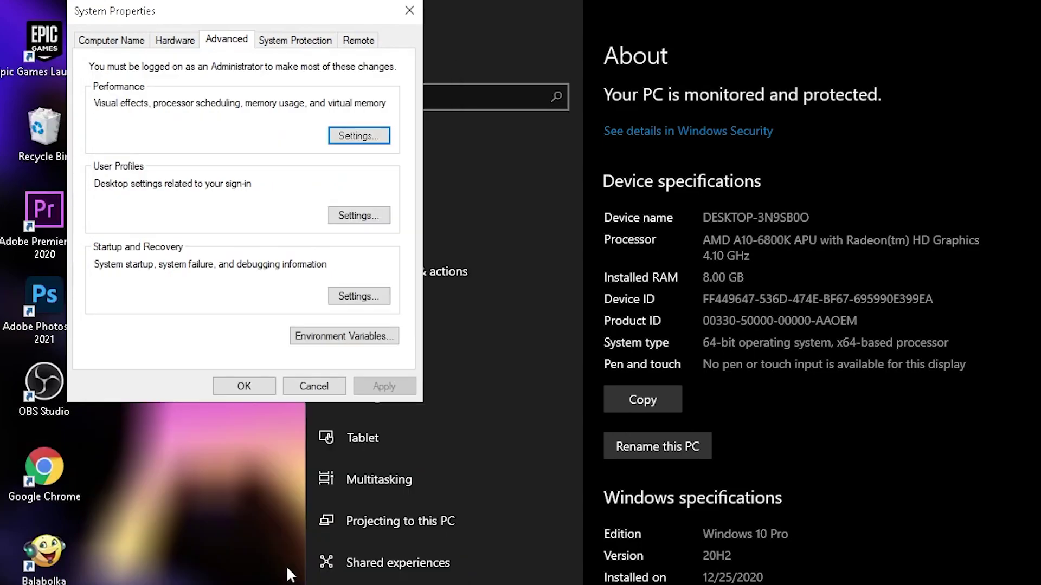
left_click(254, 386)
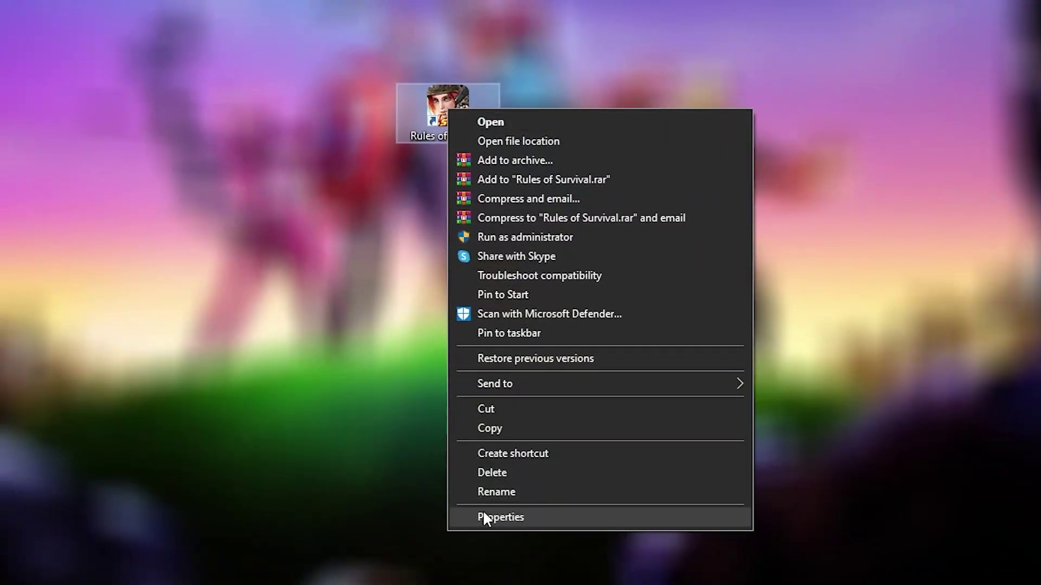
Disable fullscreen optimizations and override high DPI scaling by Application on the Rules of Survival shortcut.
left_click(485, 517)
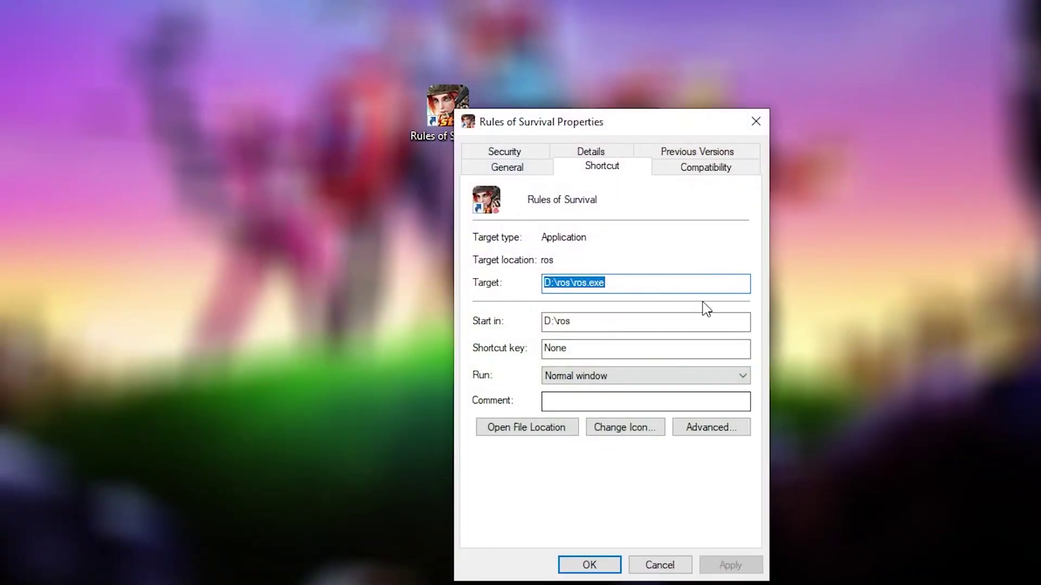
left_click(696, 173)
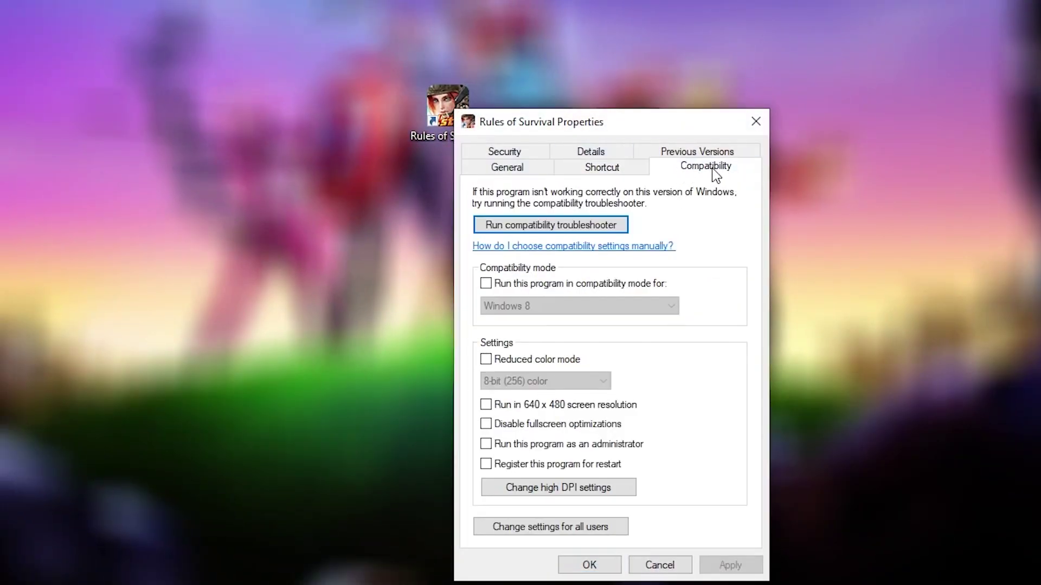
left_click(486, 423)
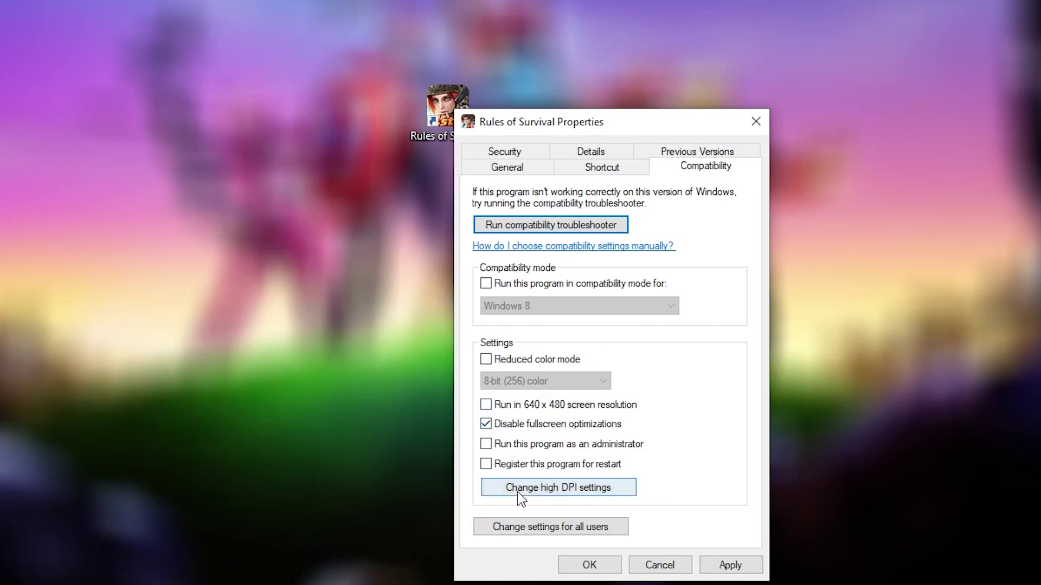
left_click(553, 489)
left_click(540, 458)
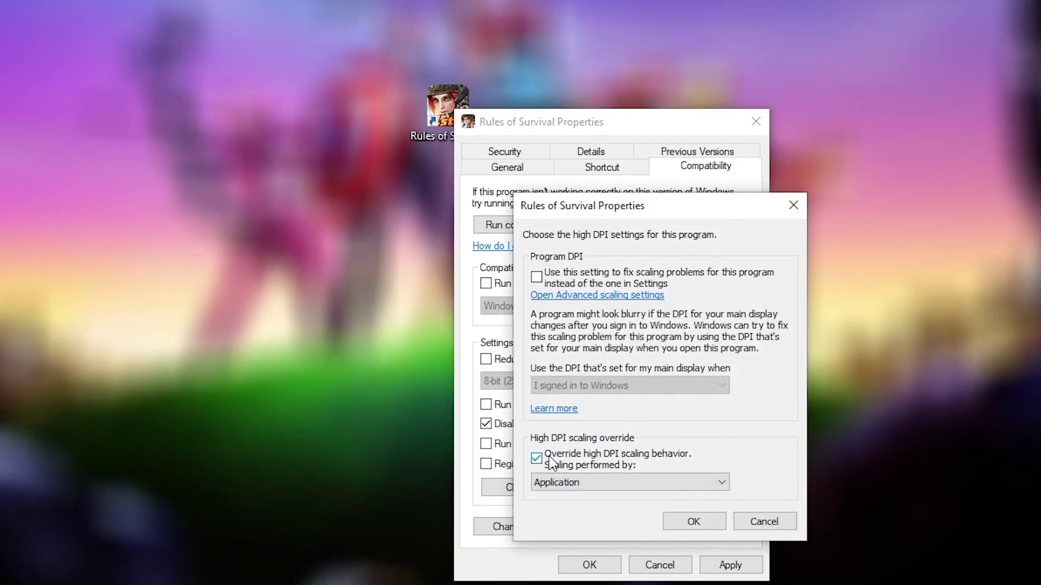
left_click(694, 517)
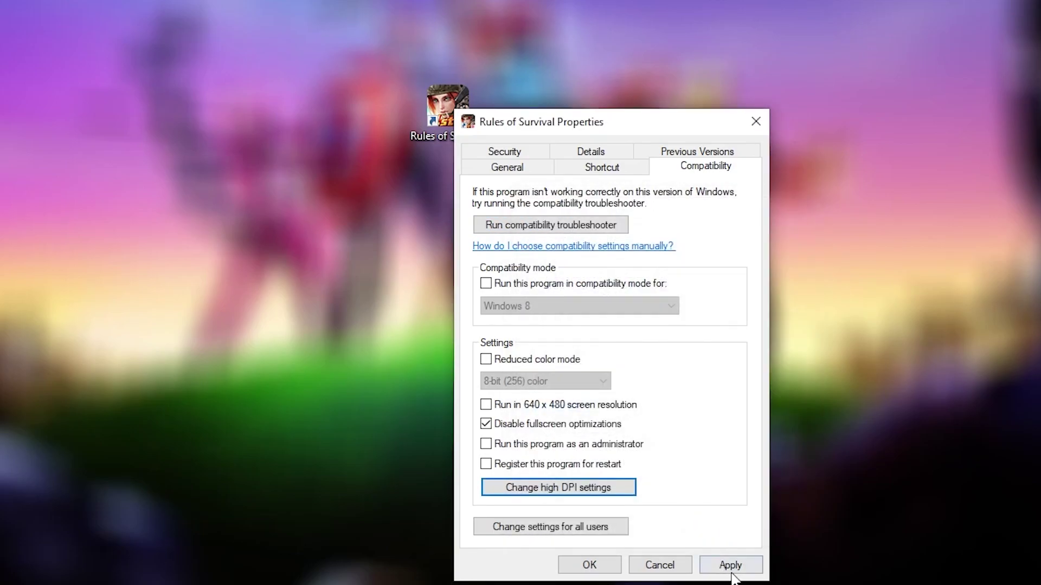
left_click(729, 563)
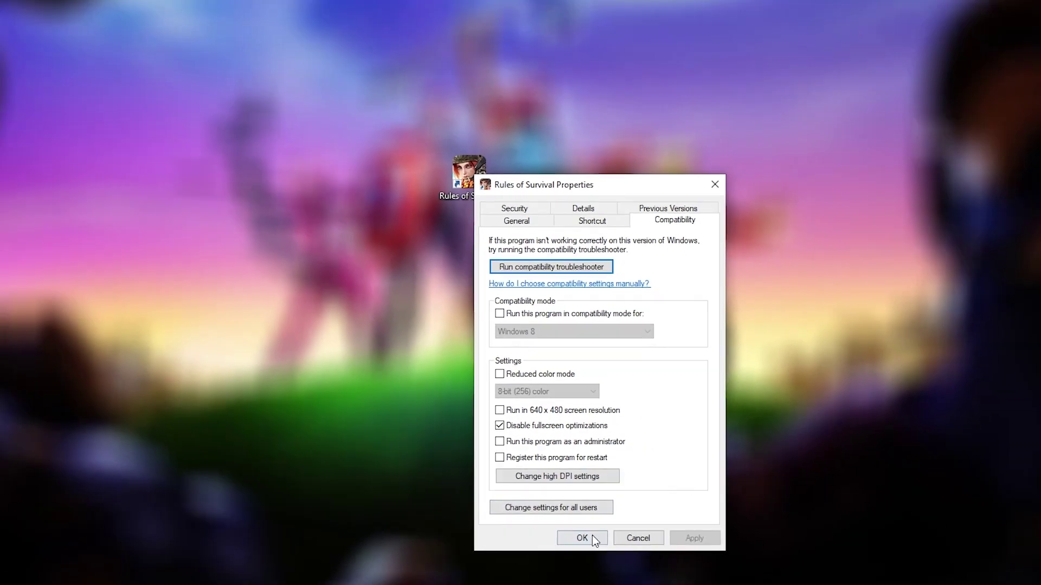
Add D:\ros\ros.exe in Windows Graphics settings and save it as High performance.
left_click(593, 565)
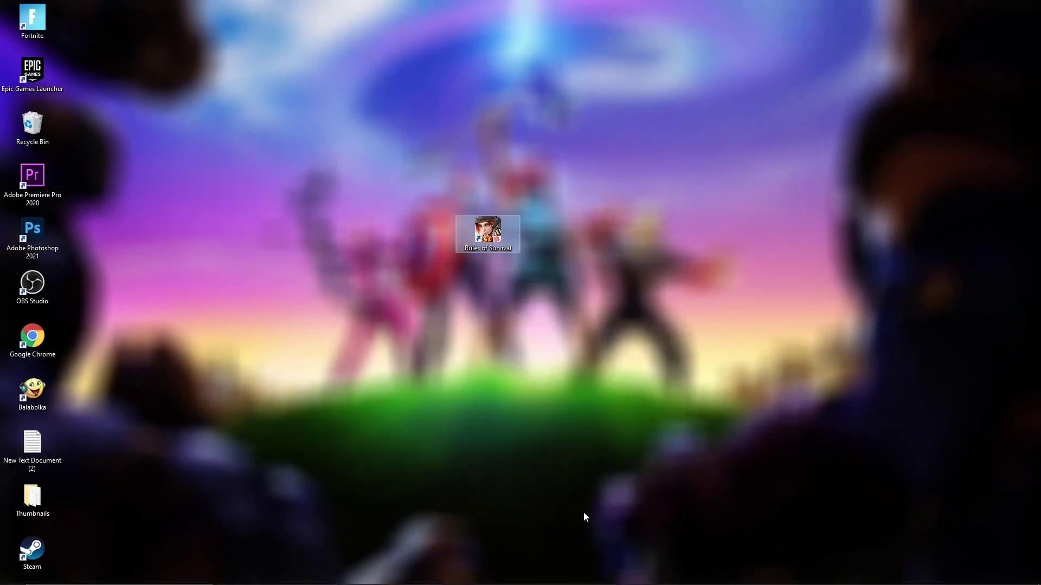
left_click(163, 566)
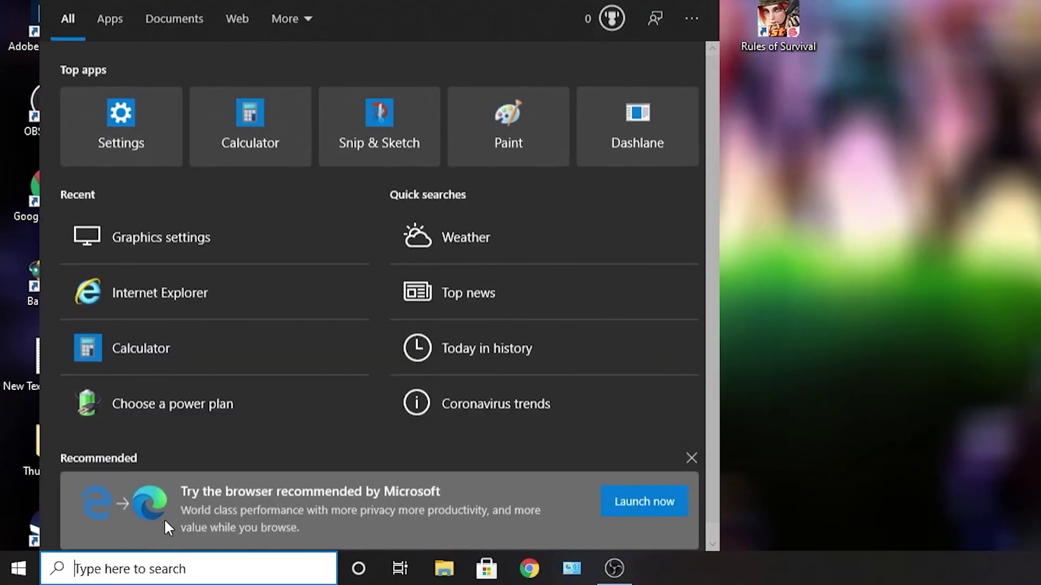
type("graph")
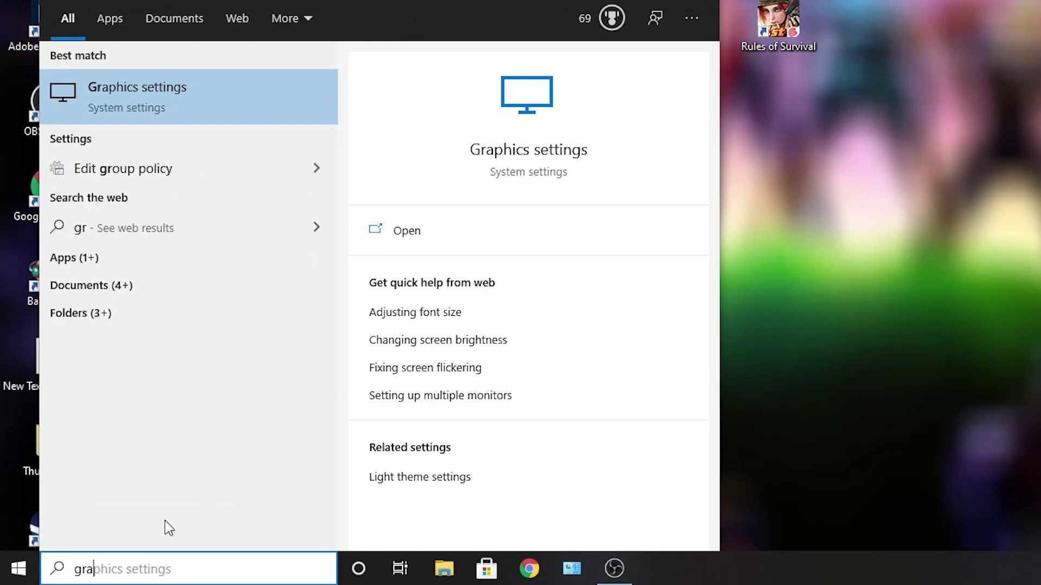
left_click(160, 100)
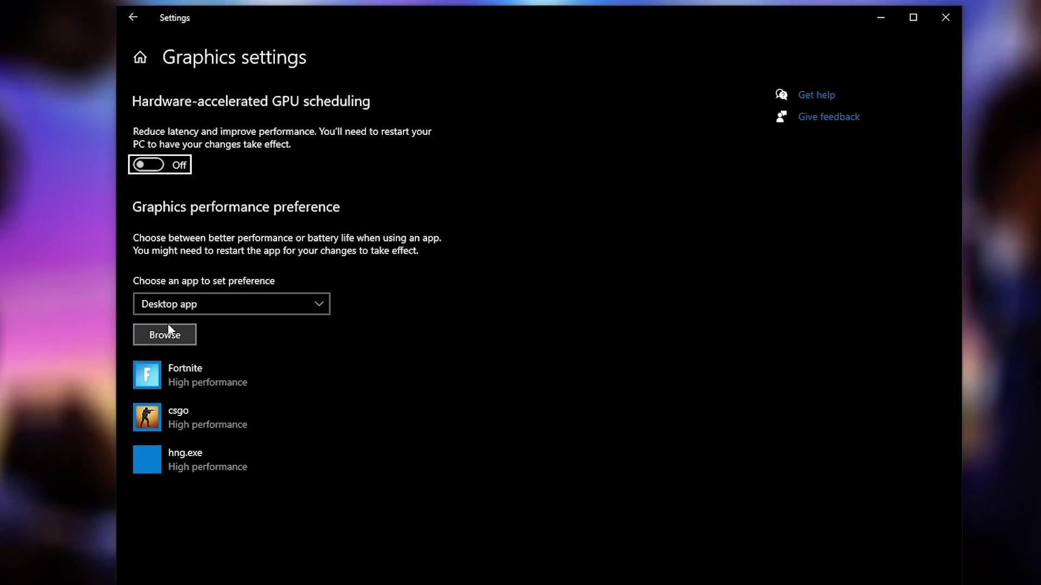
left_click(170, 336)
left_click(175, 298)
scroll(380, 217, "down", 3)
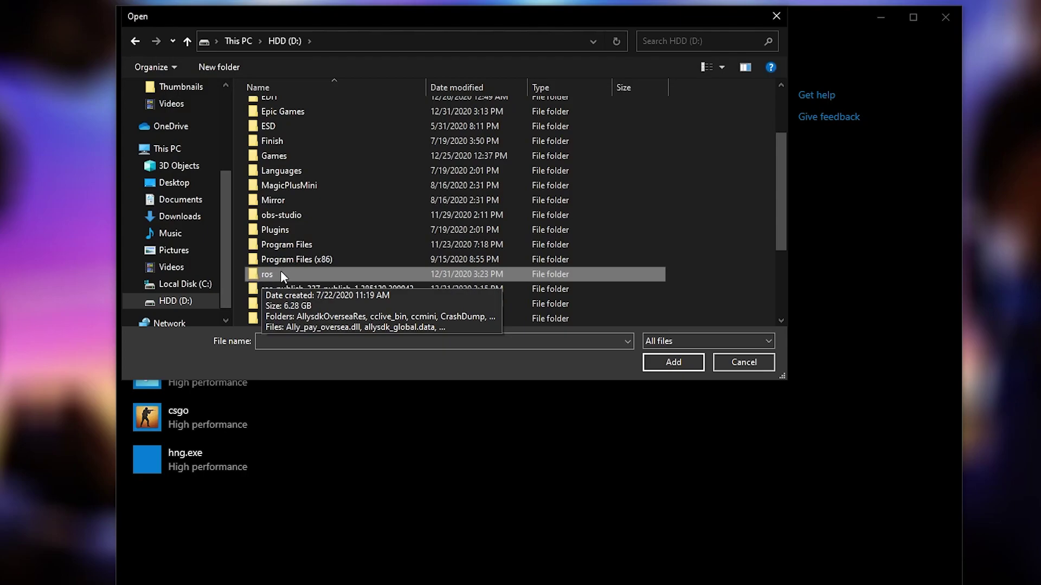
double_click(281, 272)
left_click(250, 259)
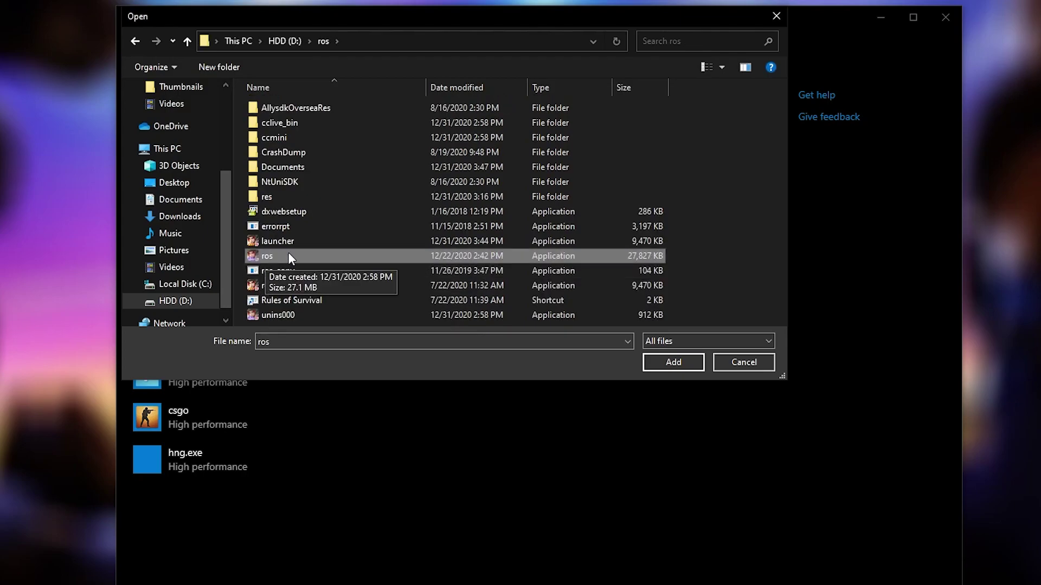
left_click(673, 362)
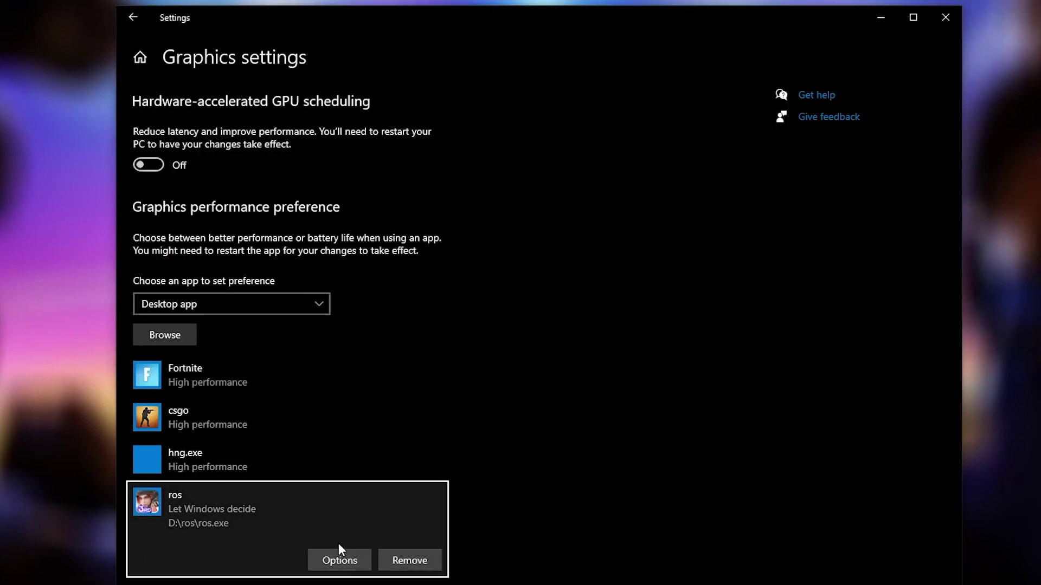
left_click(342, 559)
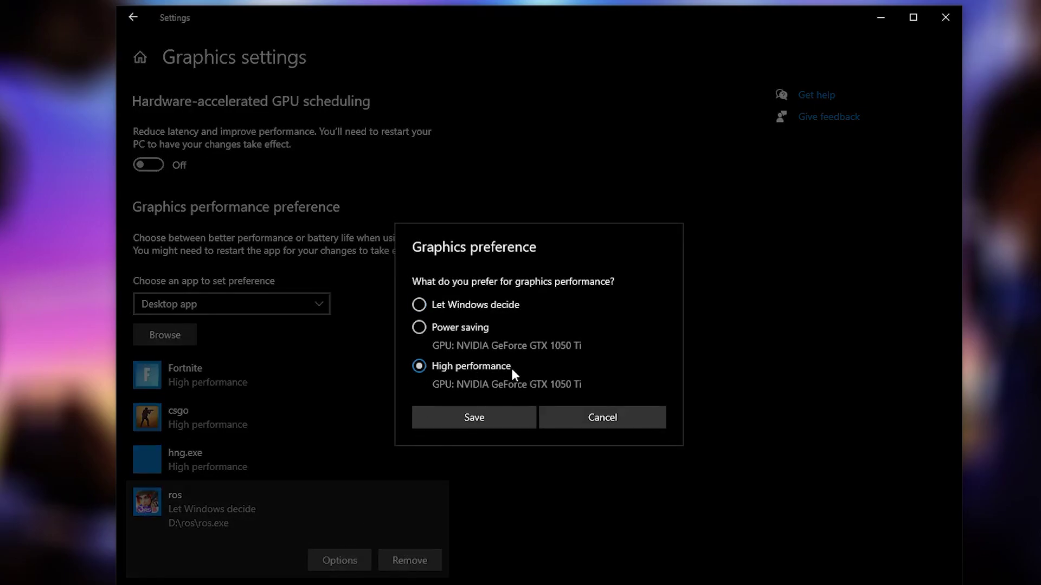
left_click(489, 416)
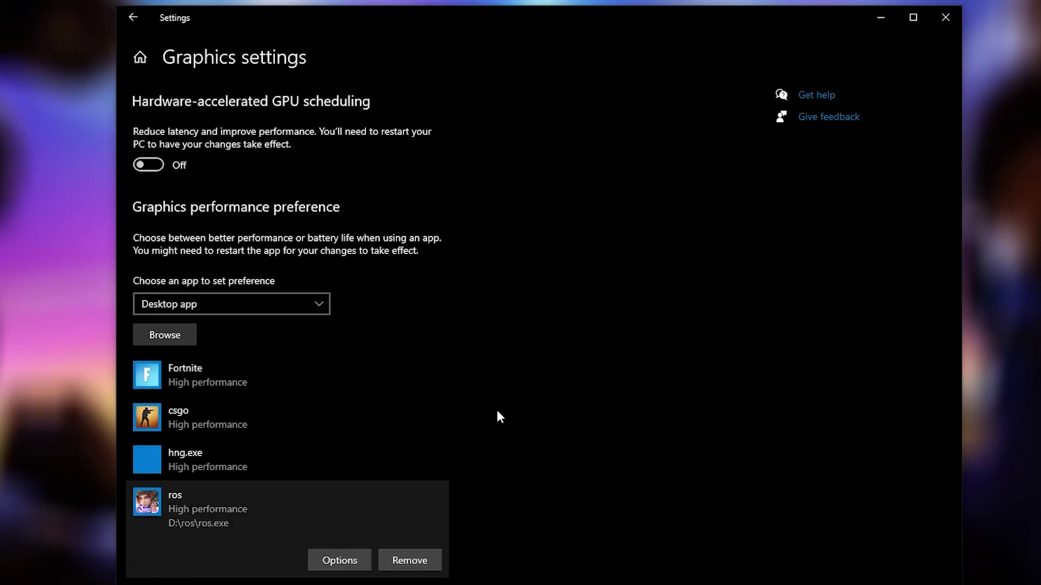
Launch Rules of Survival and set the ros.exe process priority to High in Task Manager.
left_click(946, 16)
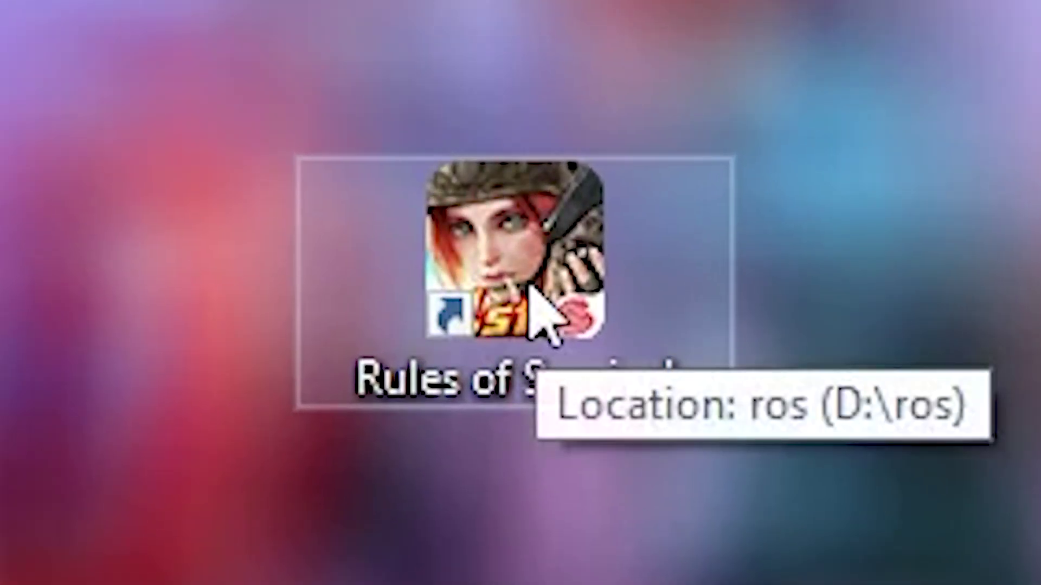
double_click(488, 295)
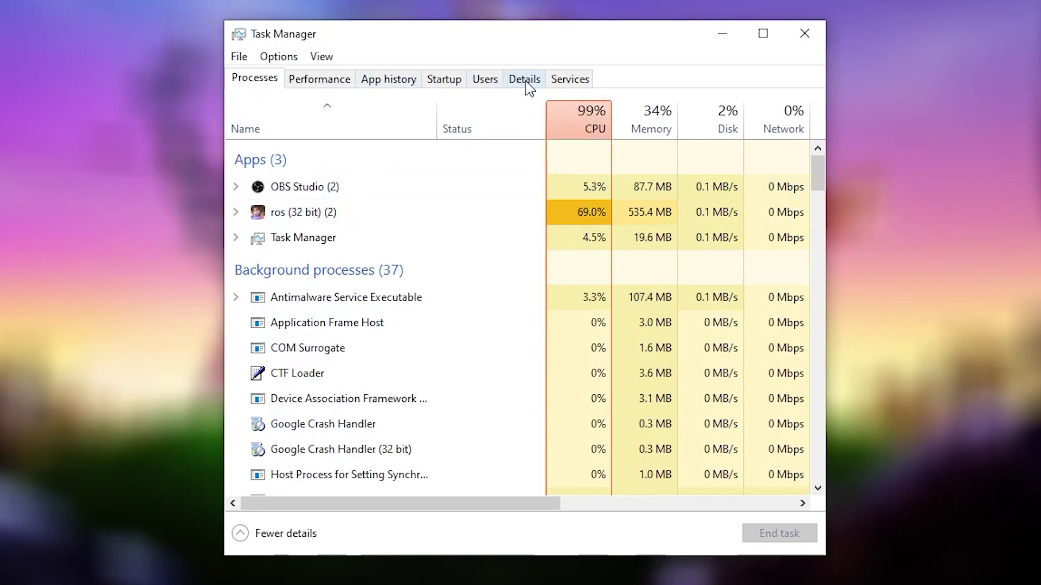
left_click(522, 80)
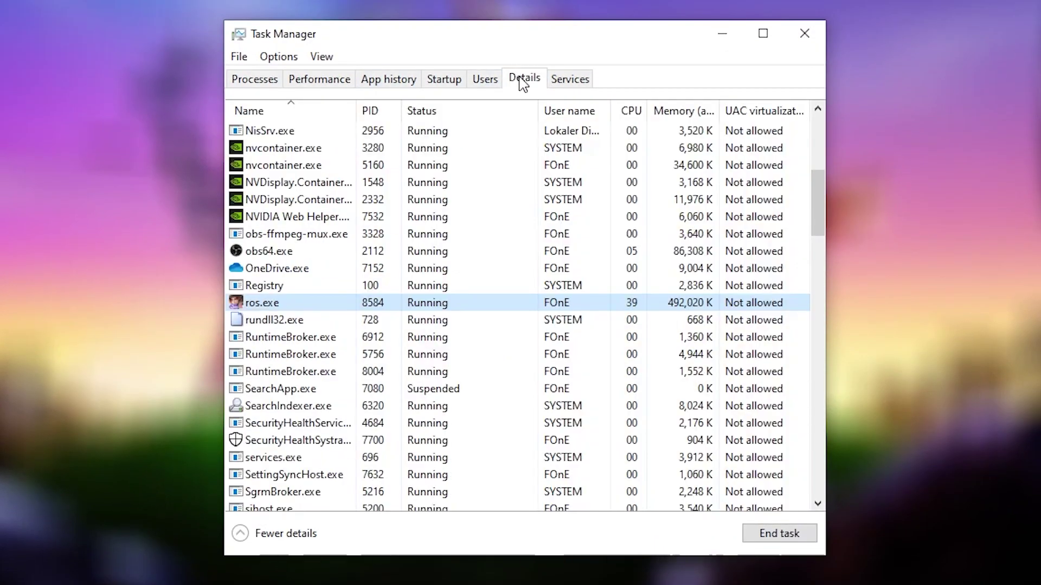
scroll(500, 355, "up", 2)
scroll(502, 367, "down", 2)
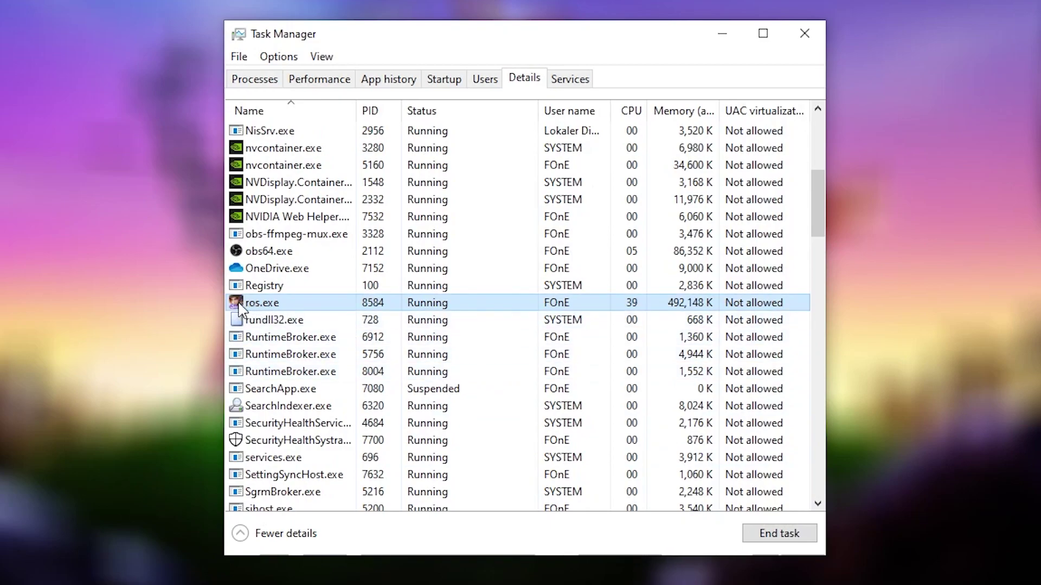
right_click(302, 307)
mouse_move(374, 383)
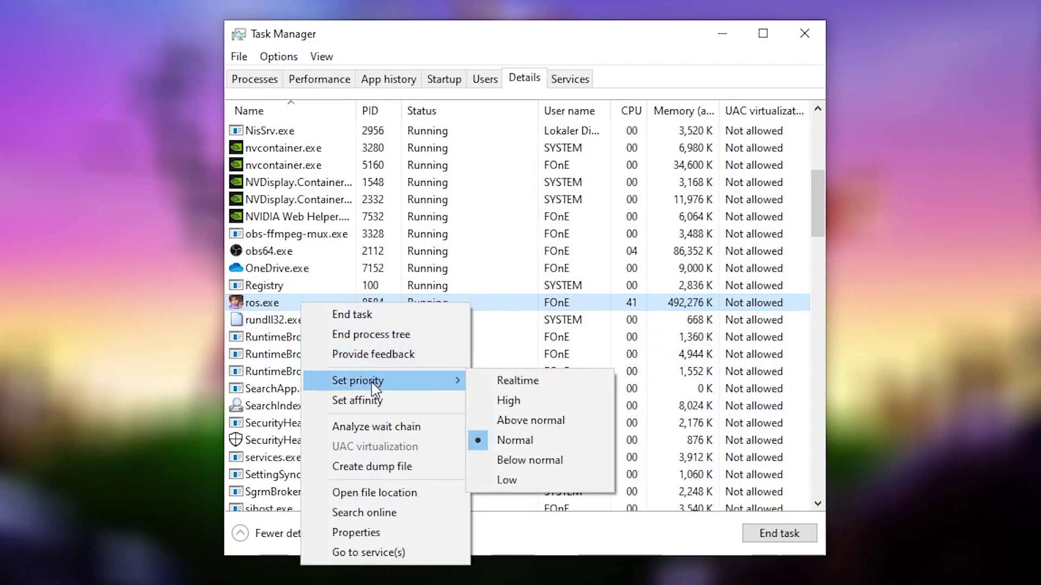
left_click(515, 401)
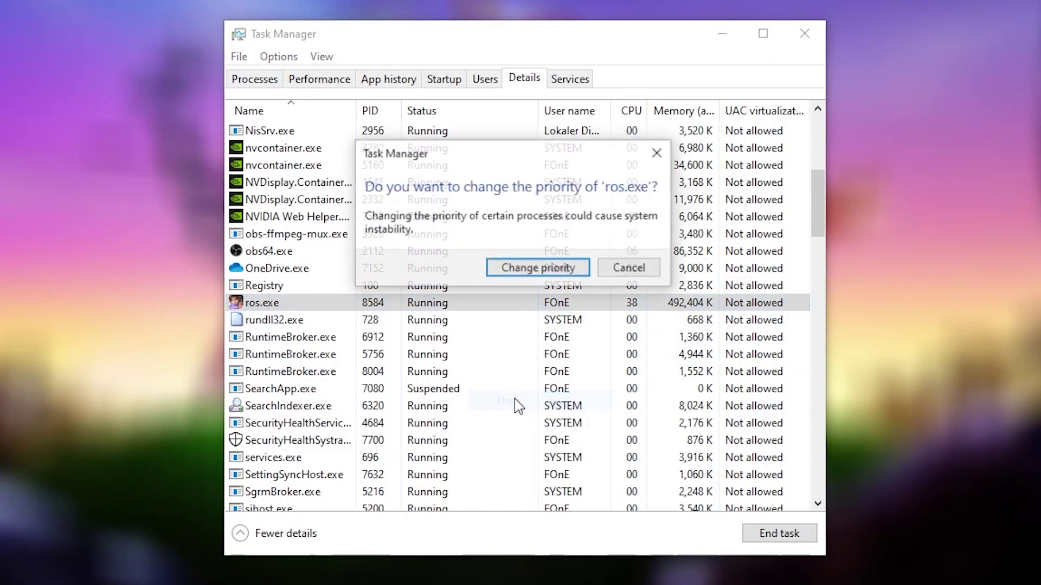
left_click(537, 273)
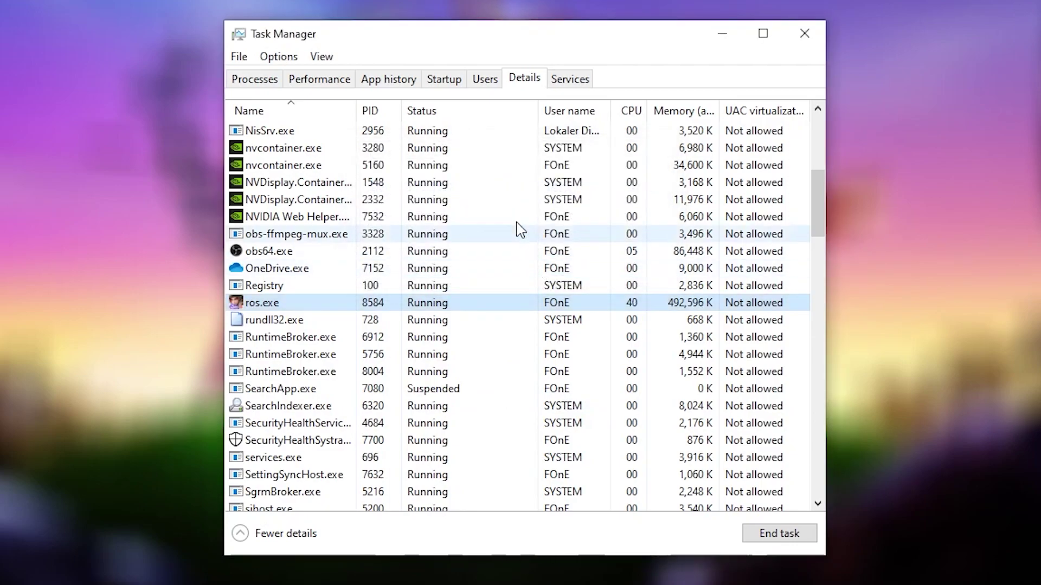
Toggle Microsoft OneDrive's startup entry off and back on, then close Task Manager.
left_click(438, 81)
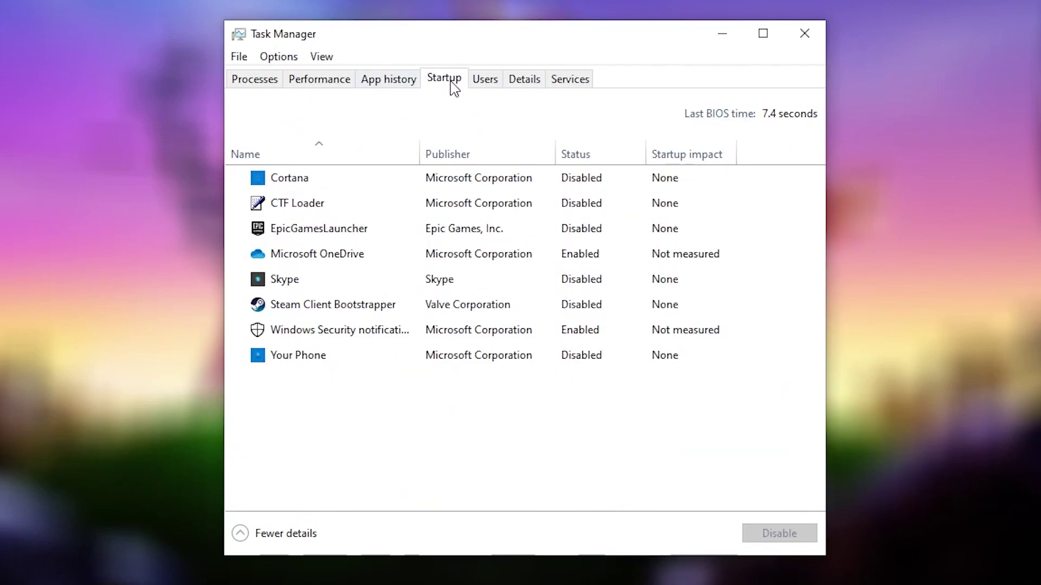
right_click(575, 253)
left_click(601, 264)
right_click(577, 255)
left_click(602, 265)
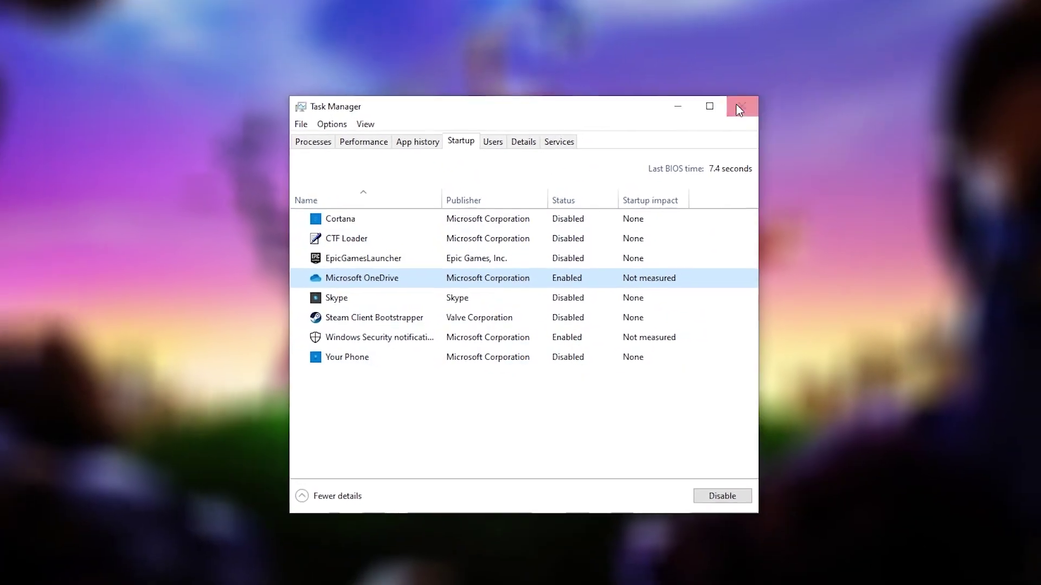
left_click(737, 111)
In the game's Basic Settings, set FPS to High and Shadow to Medium, then close the panel.
left_click(413, 579)
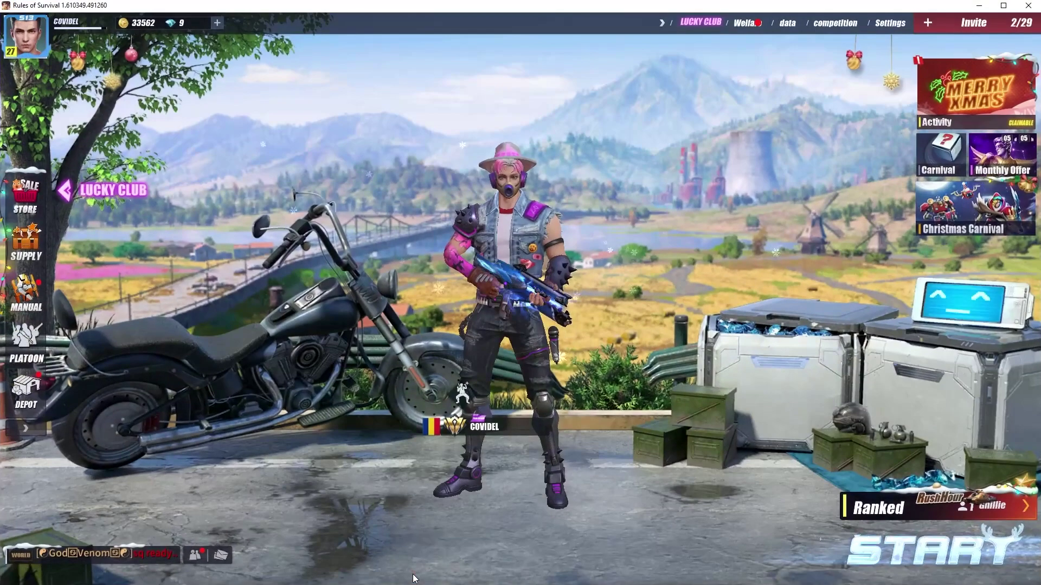
left_click(891, 23)
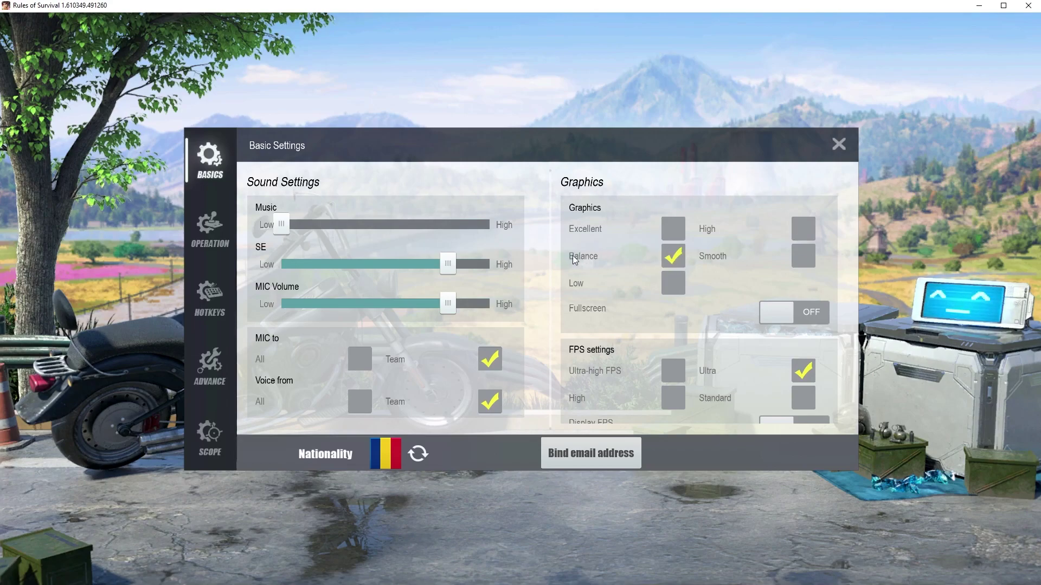
scroll(707, 303, "down", 1)
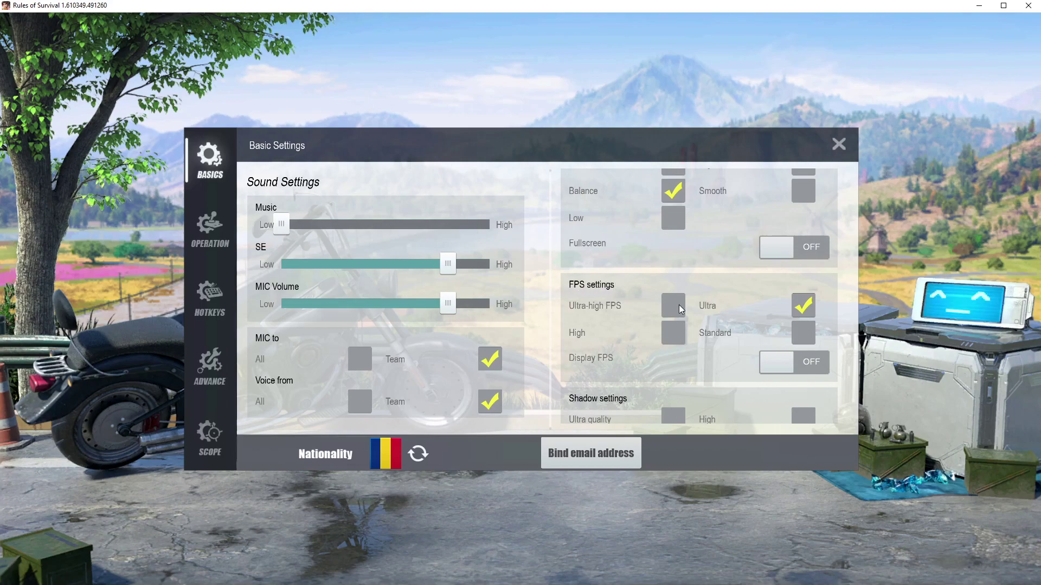
scroll(676, 340, "down", 2)
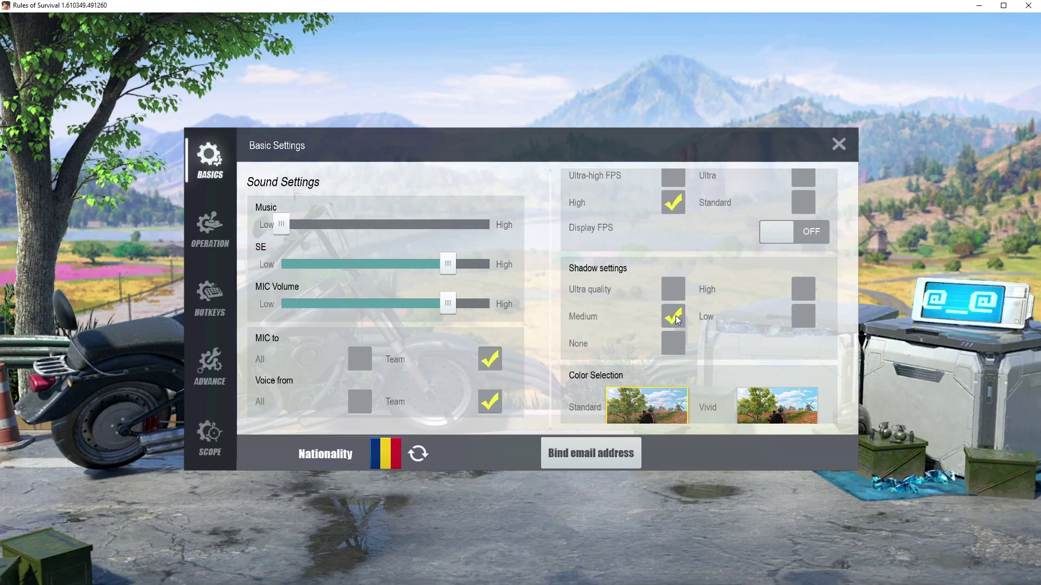
scroll(683, 320, "down", 3)
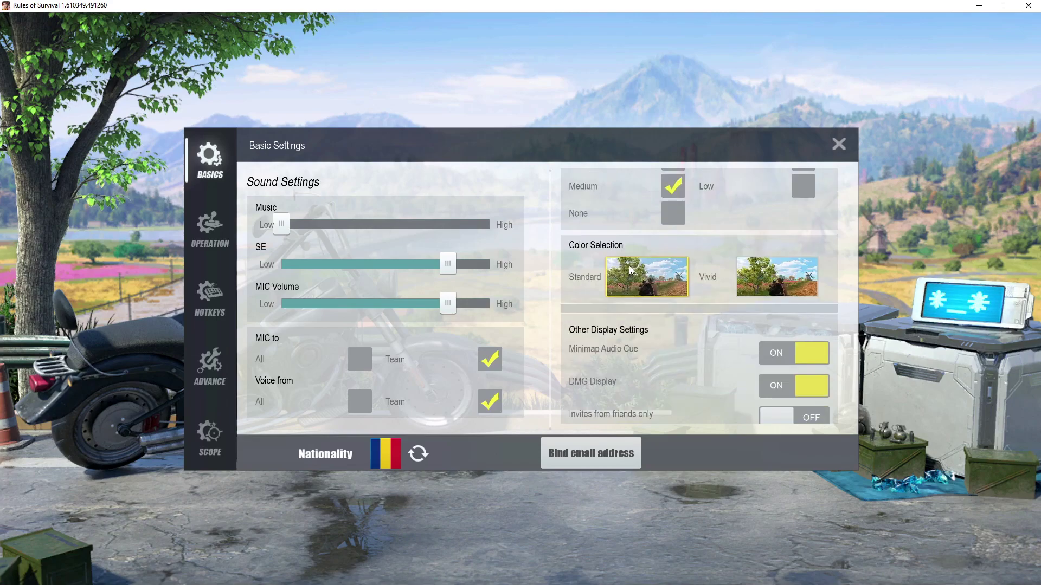
scroll(647, 275, "up", 5)
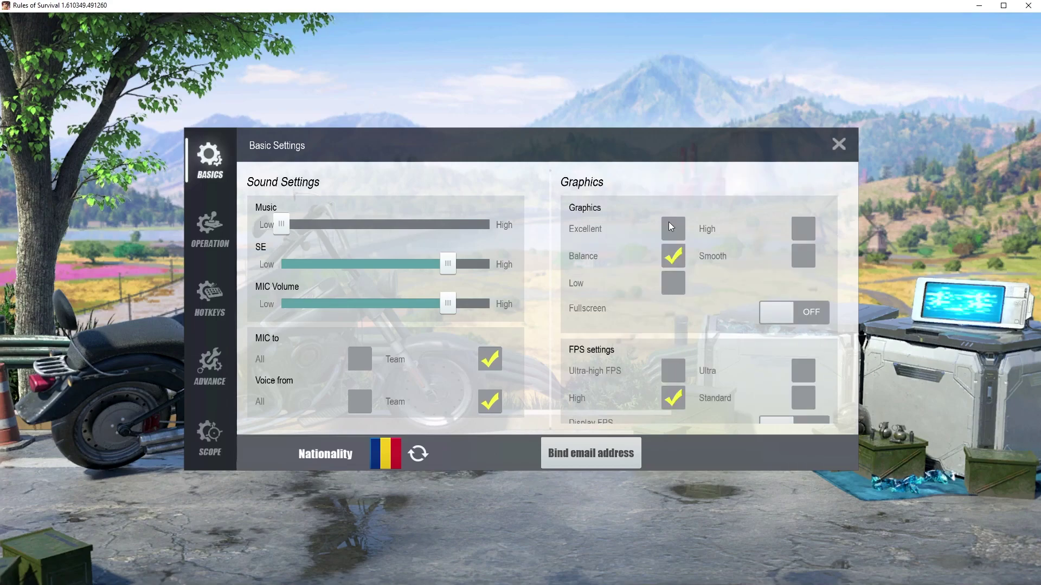
left_click(838, 145)
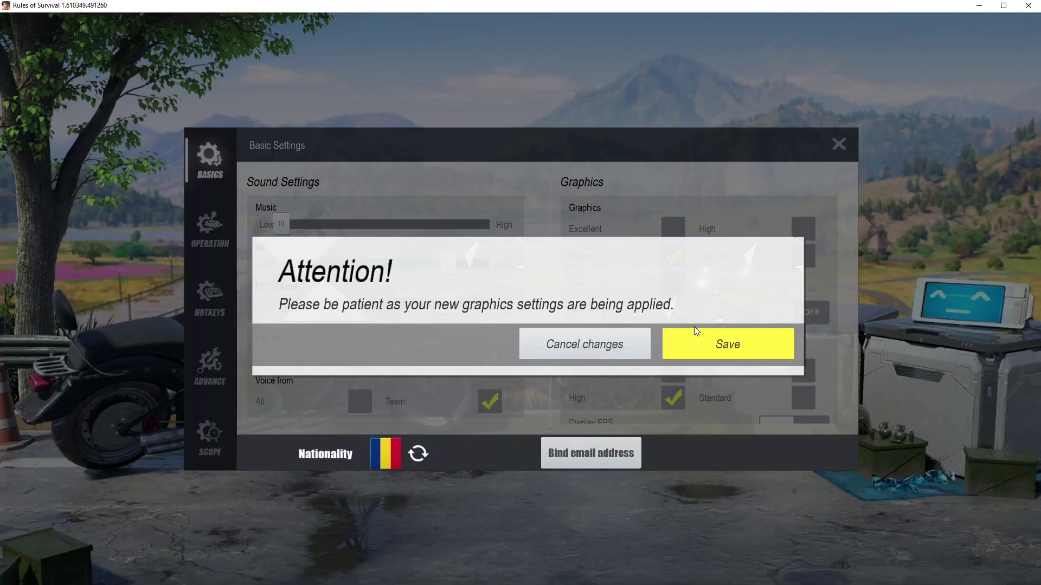
Save the game's graphics changes, then delete everything in the prefetch folder.
left_click(720, 345)
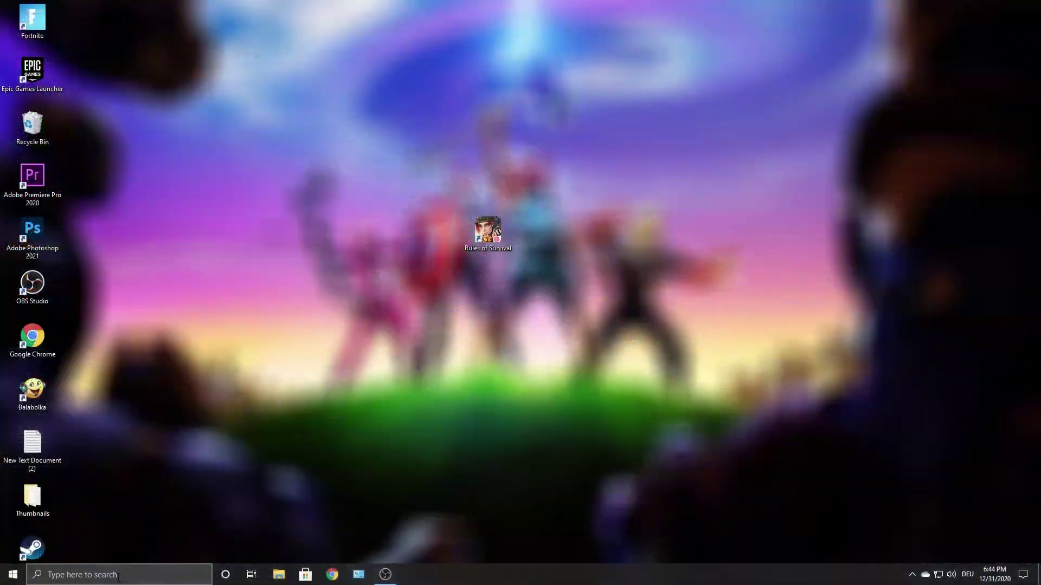
left_click(125, 575)
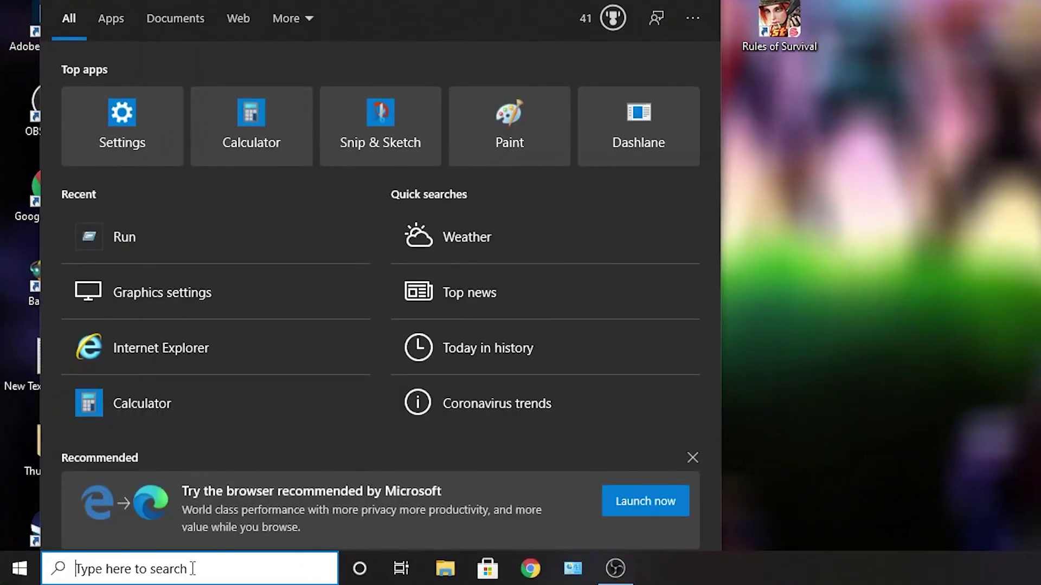
type("run")
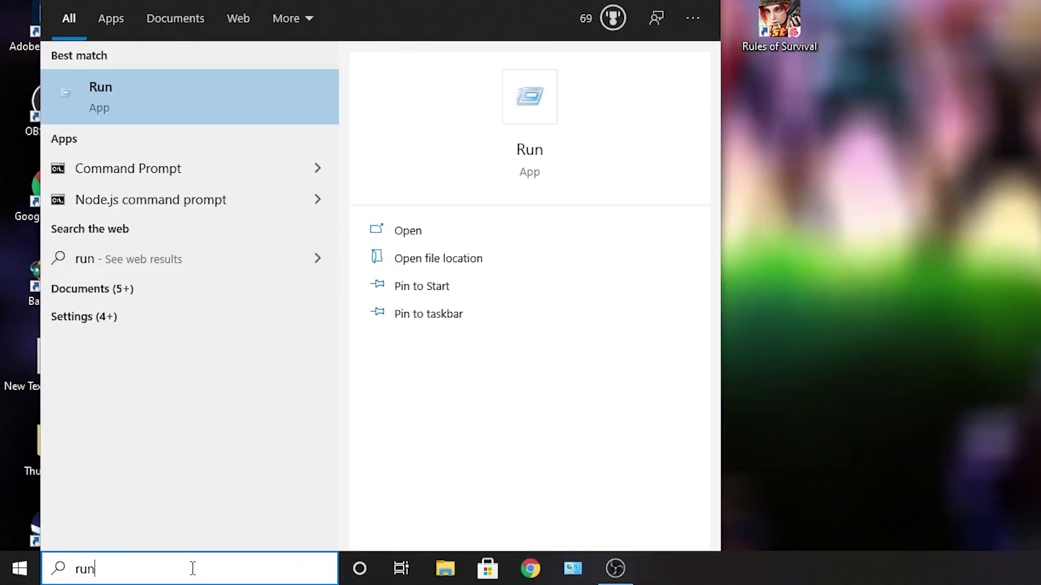
left_click(148, 82)
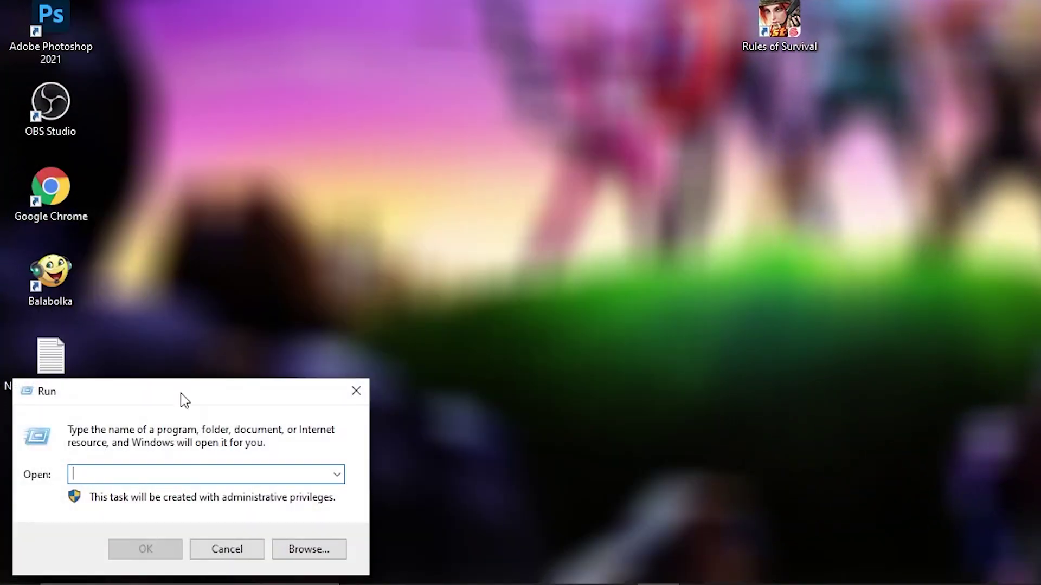
type("prefet")
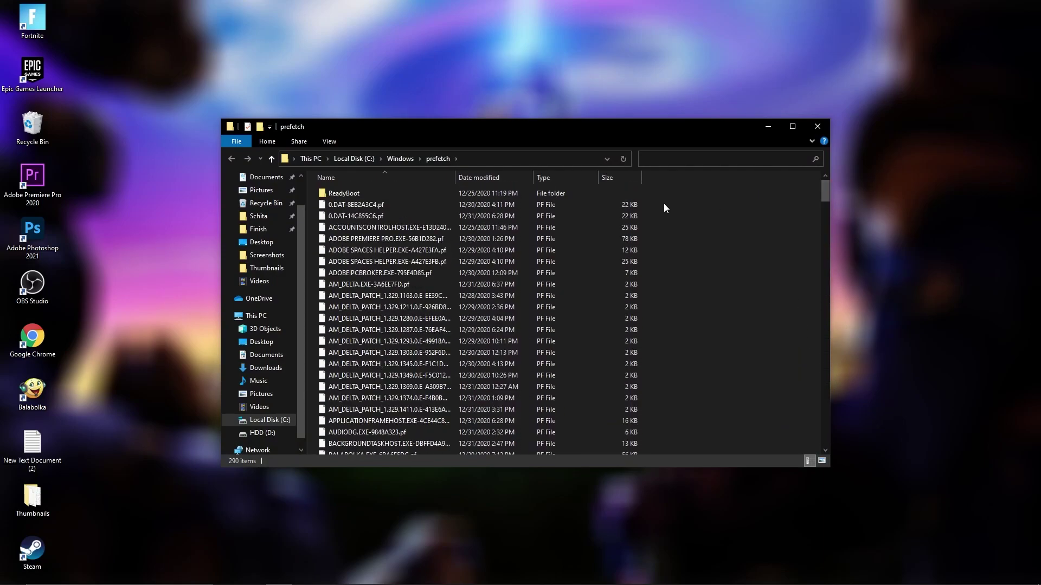
left_click_drag(664, 207, 472, 488)
right_click(465, 272)
left_click(494, 402)
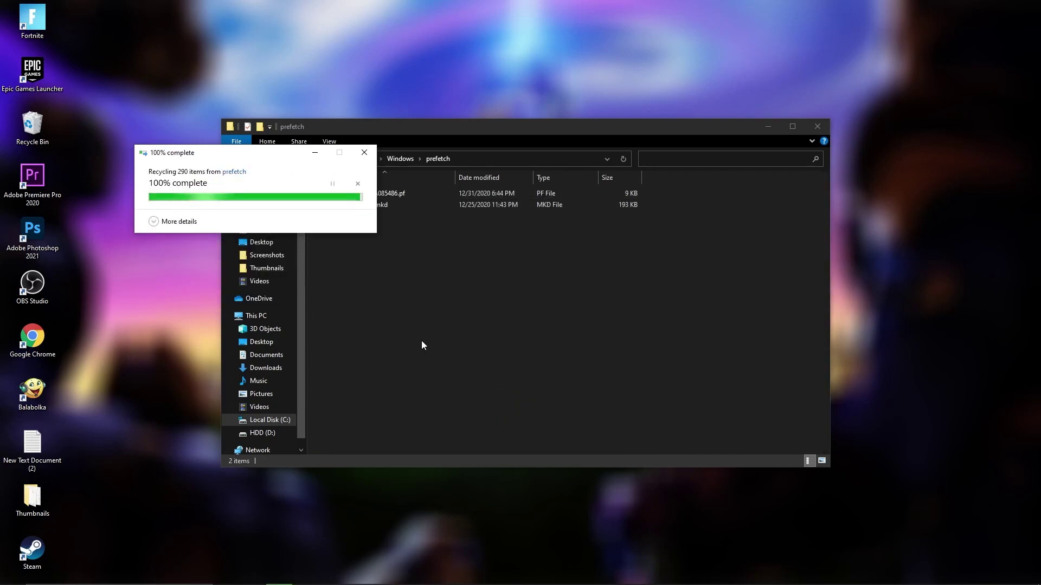
left_click(816, 128)
Delete all items in the Windows Temp folder.
key("super+r")
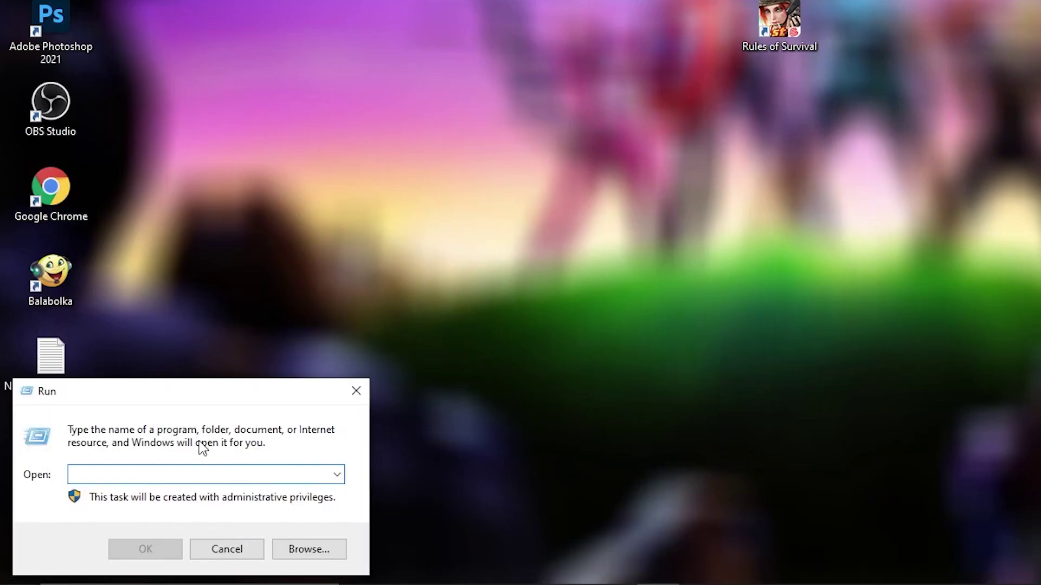
type("temp")
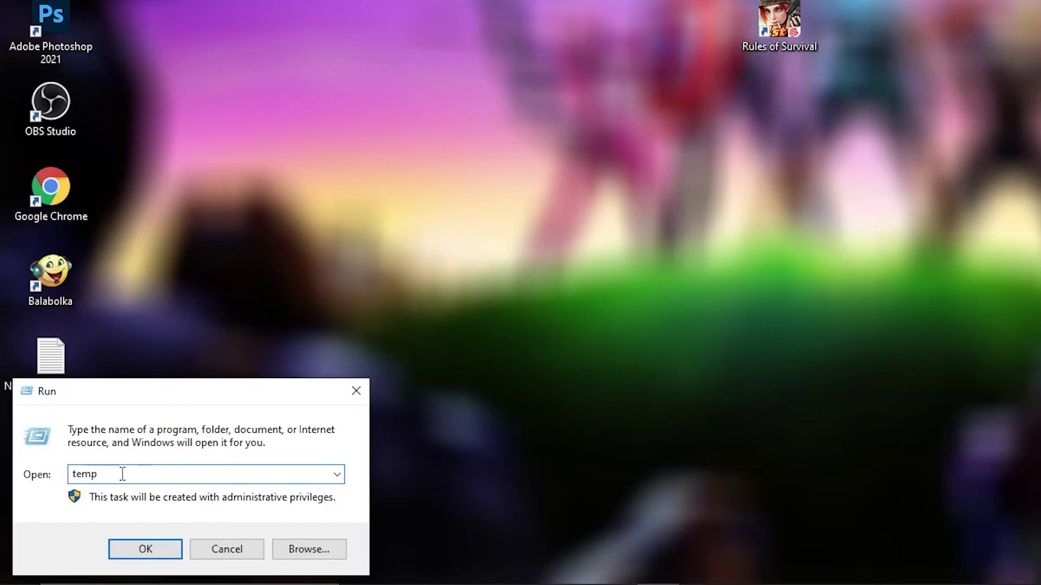
left_click(149, 555)
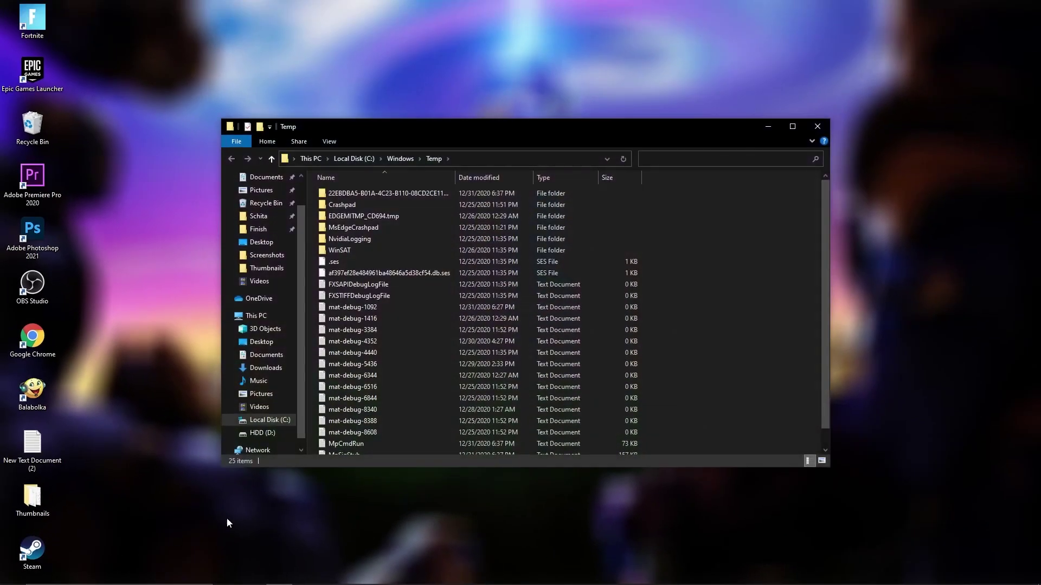
left_click_drag(712, 188, 468, 455)
right_click(467, 325)
left_click(504, 442)
left_click(817, 126)
Delete the user %temp% files, skipping those in use, and empty the Recycle Bin.
key("super+r")
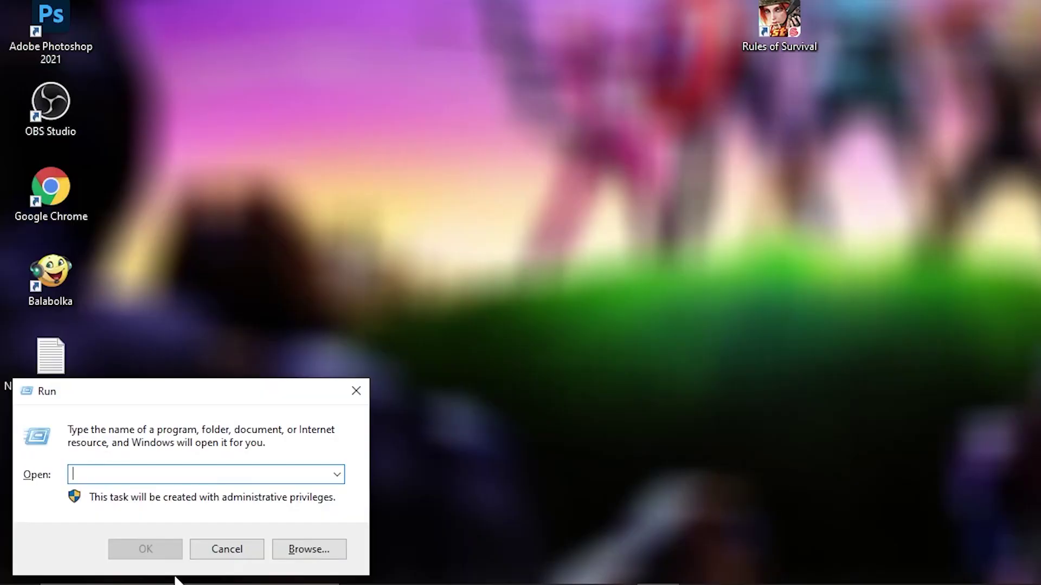
type("%temp%")
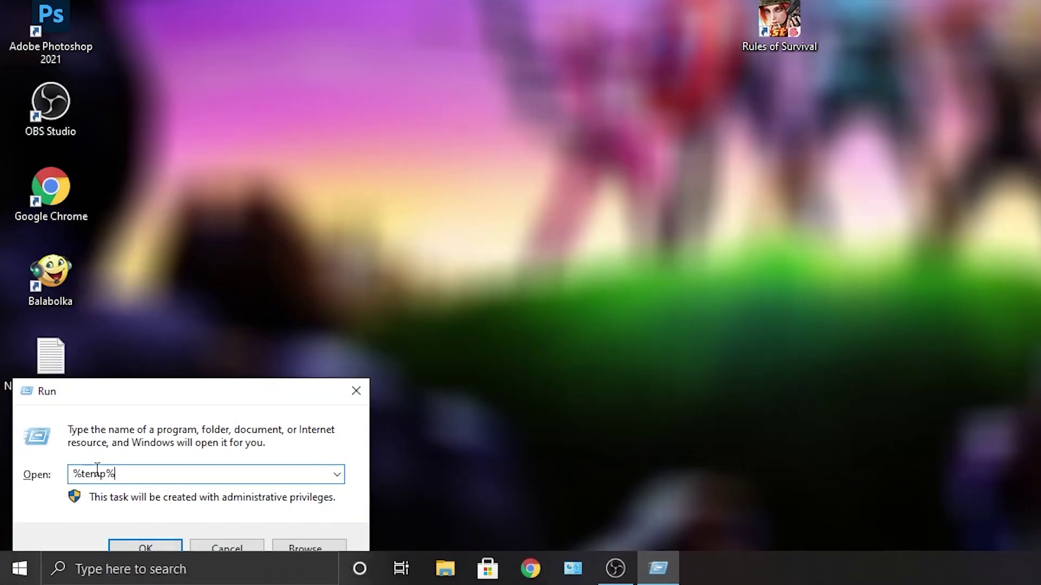
left_click(151, 555)
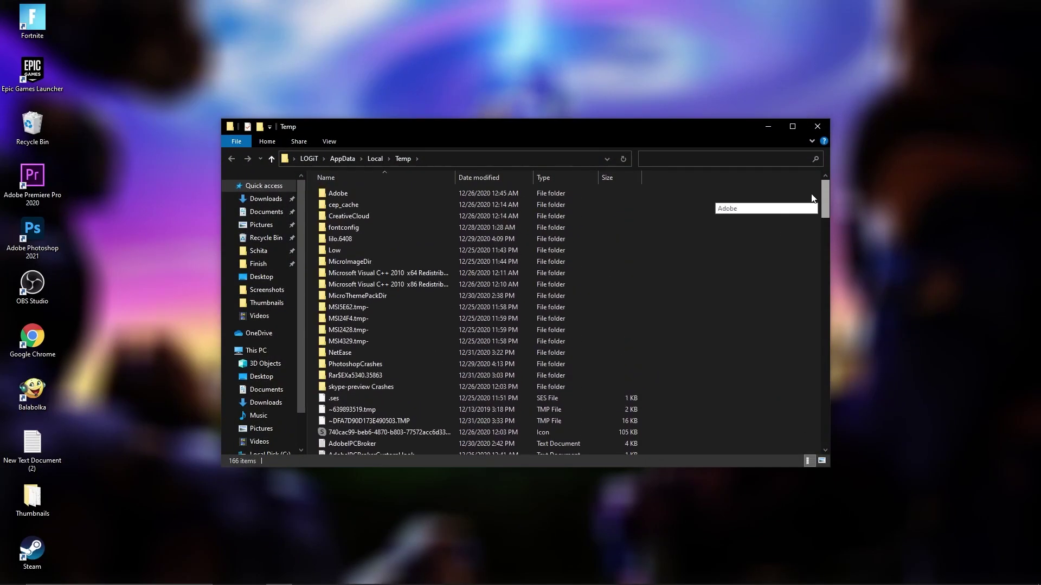
left_click_drag(825, 198, 825, 428)
key("ctrl+a")
right_click(446, 279)
left_click(479, 435)
left_click(477, 270)
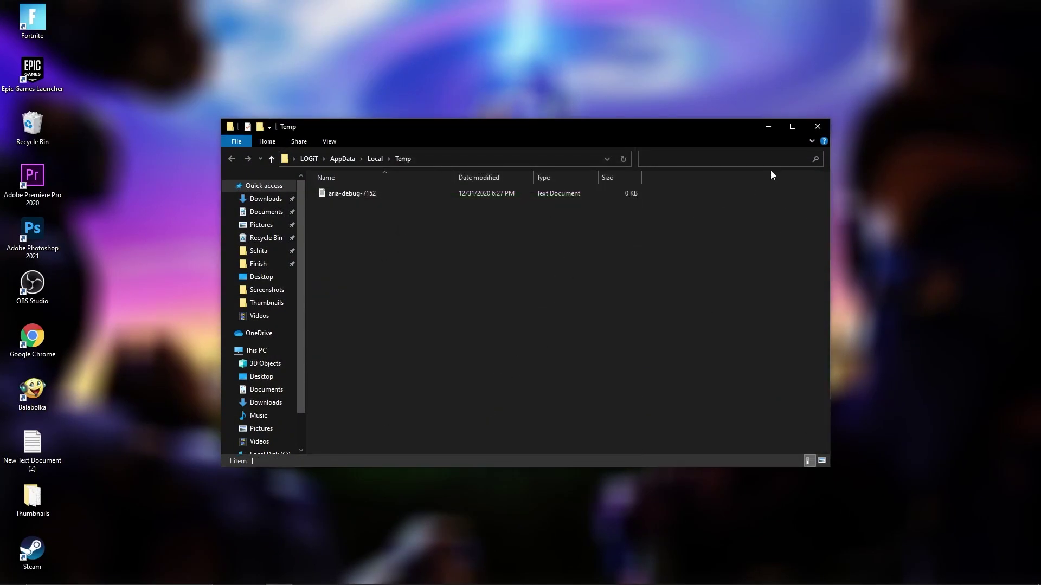
left_click(820, 130)
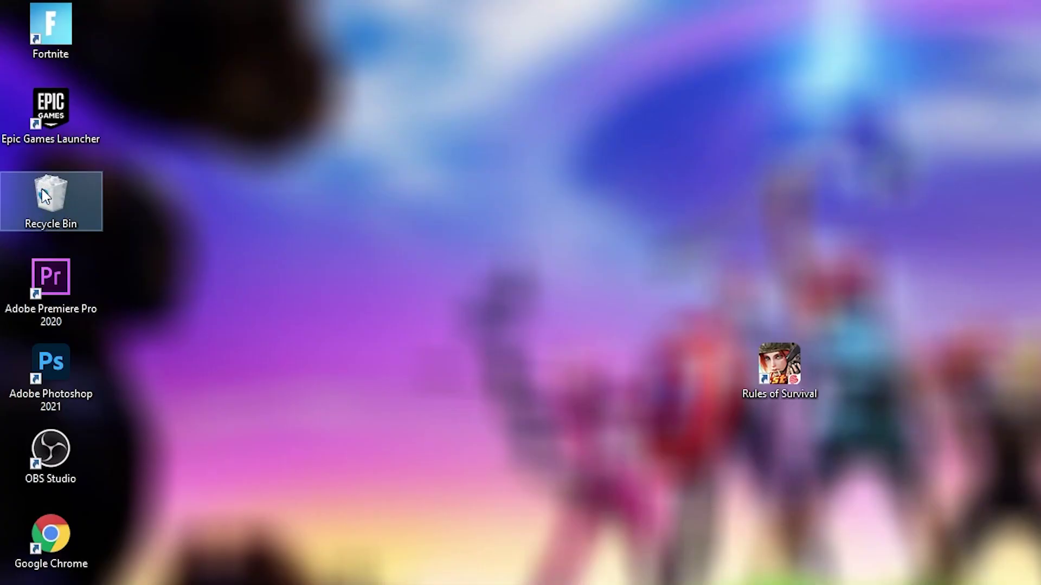
right_click(44, 195)
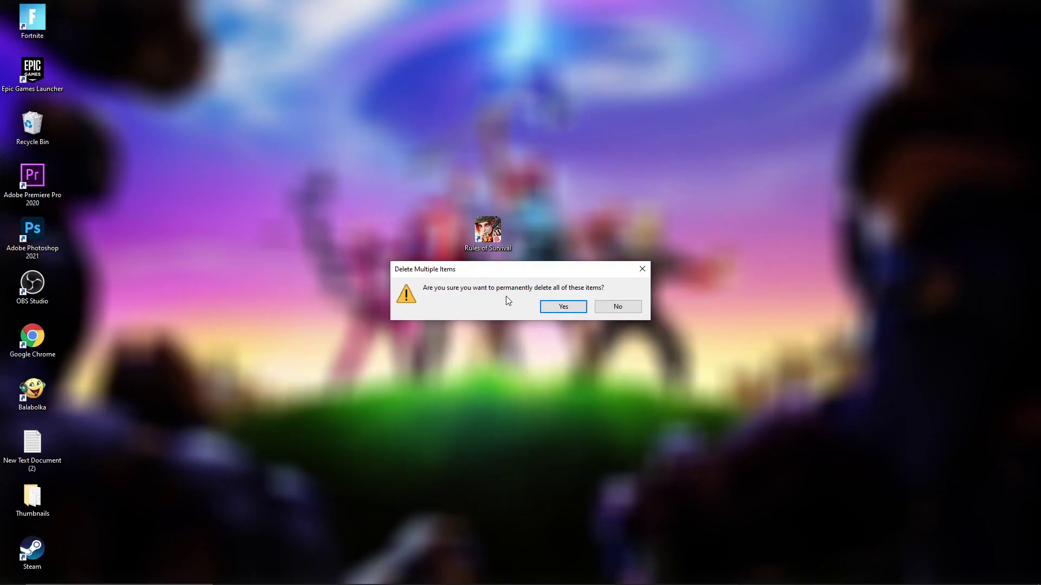
left_click(563, 307)
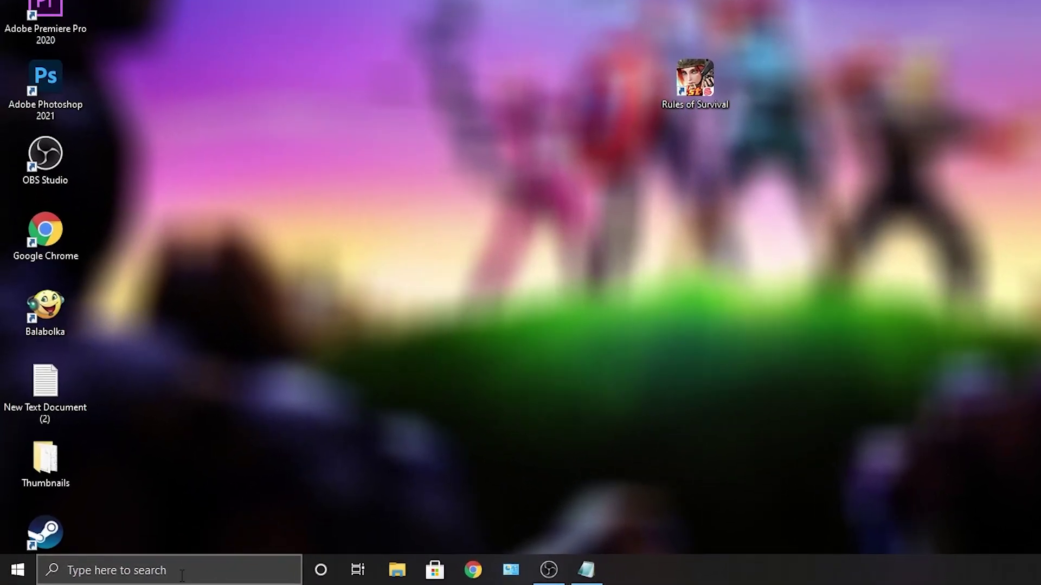
Launch Command Prompt as administrator.
left_click(124, 578)
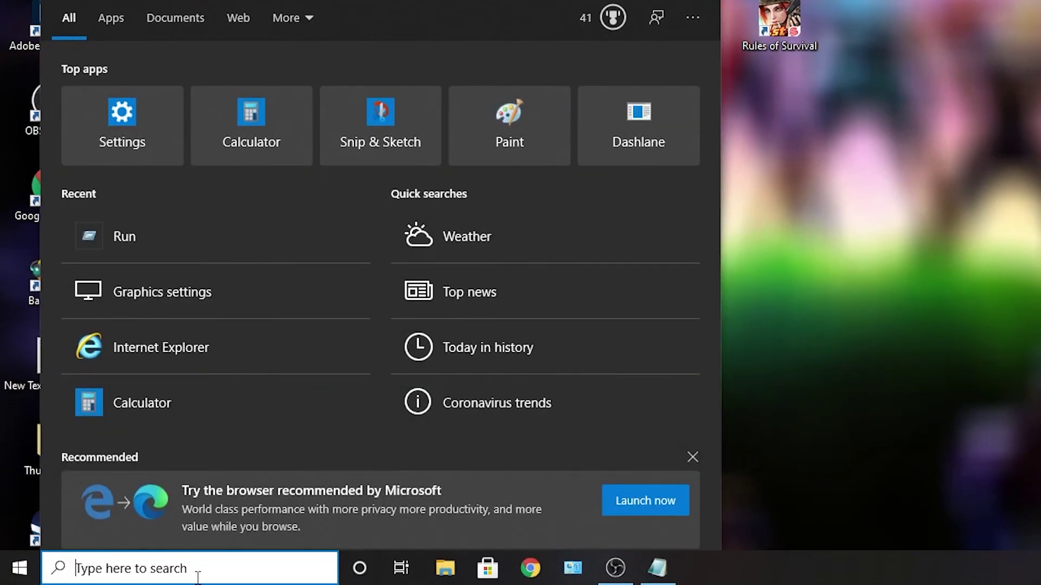
type("cmd")
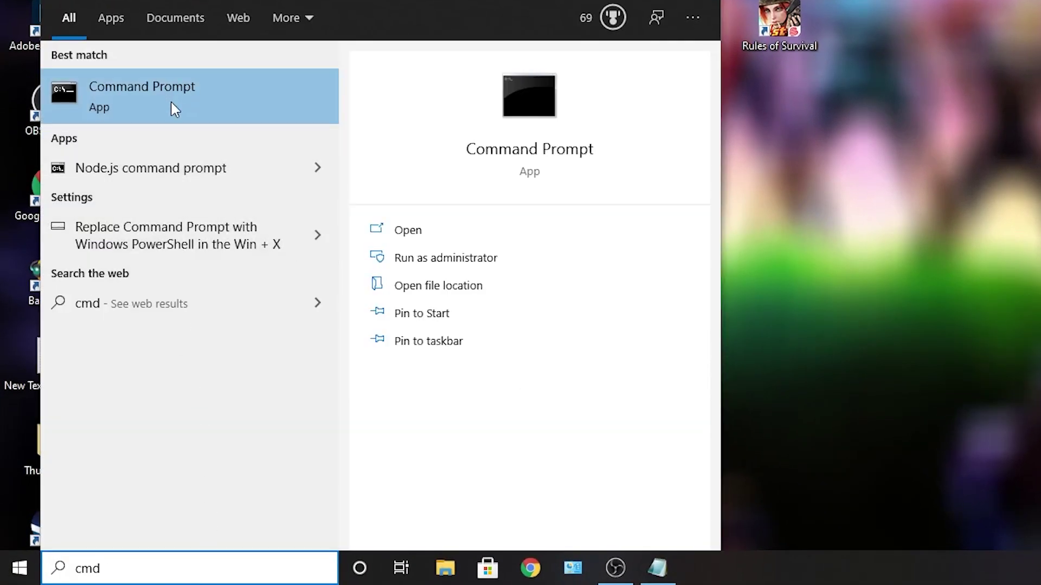
right_click(212, 97)
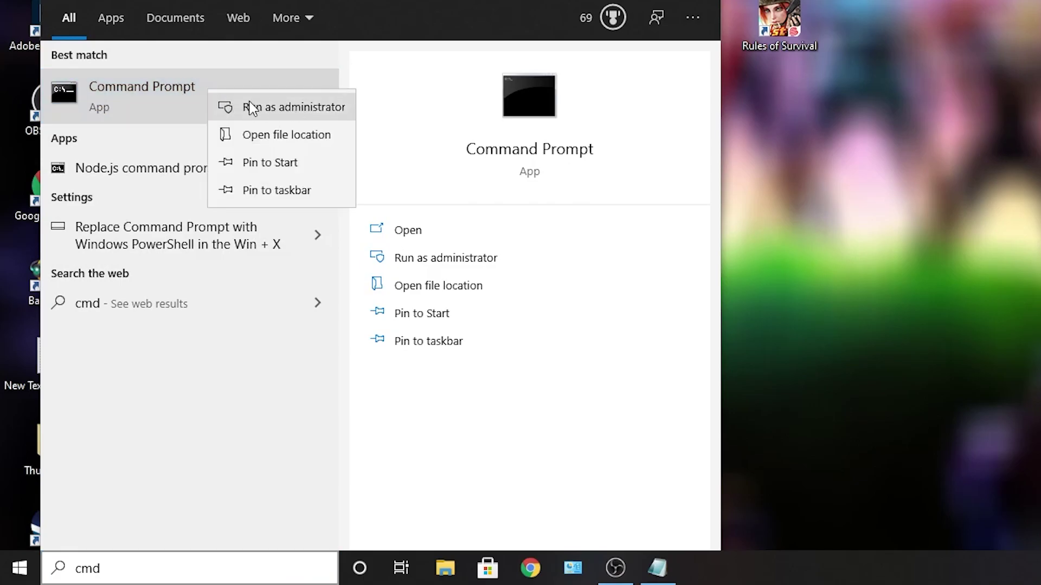
left_click(280, 112)
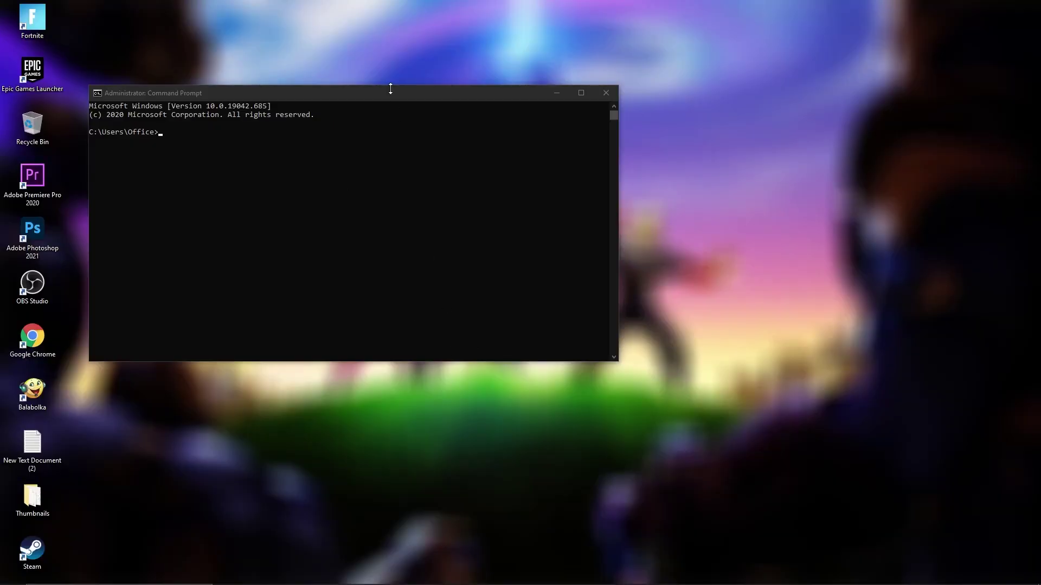
left_click_drag(390, 92, 366, 128)
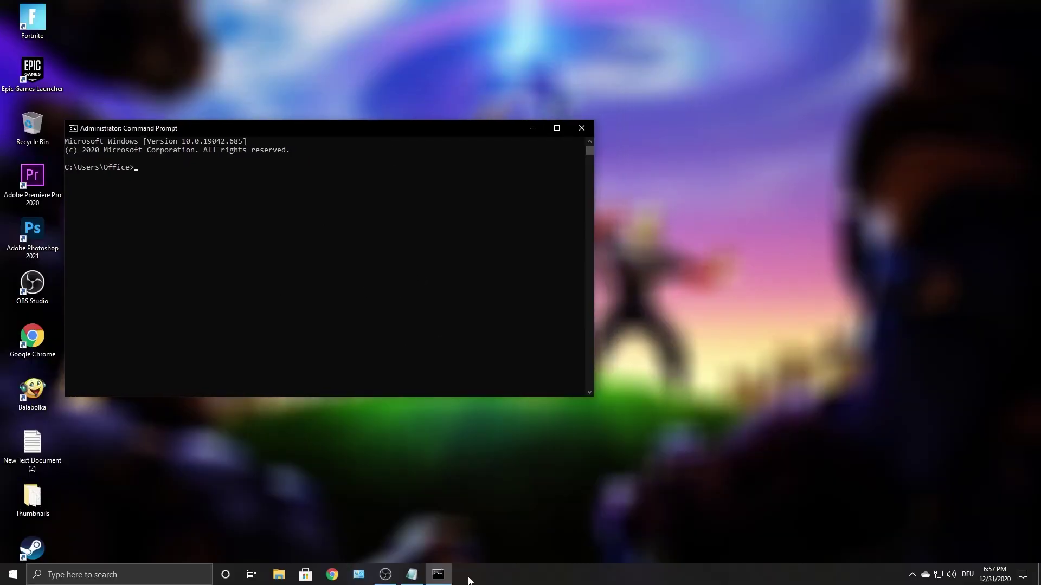
Copy from the notes and run 'powercfg -duplicatescheme e9a42b02-d5df-448d-aa00-03f14749eb61'.
left_click(412, 574)
left_click_drag(795, 236, 523, 228)
right_click(564, 228)
left_click(585, 265)
left_click(979, 8)
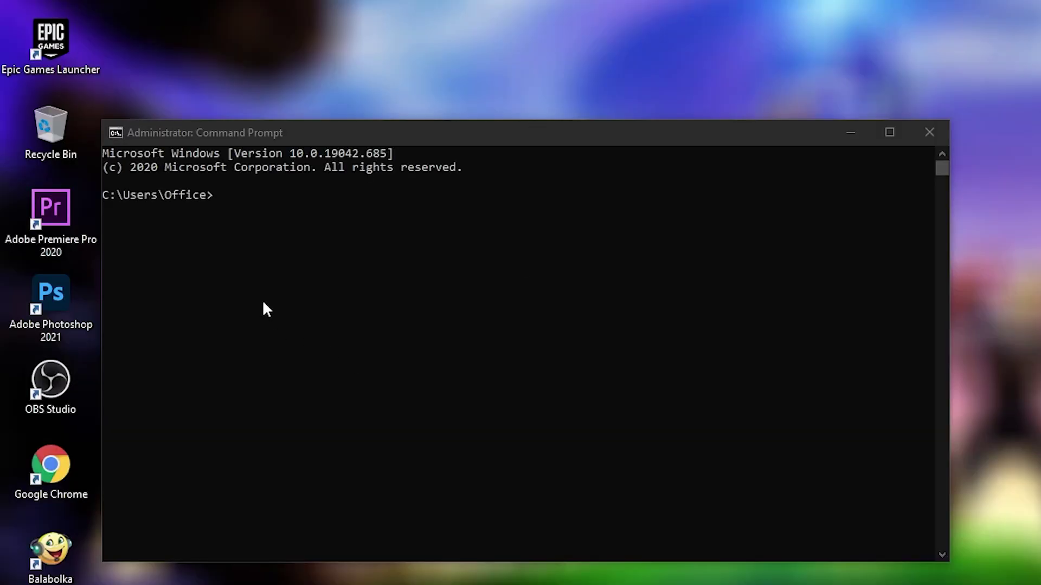
left_click(242, 201)
right_click(242, 201)
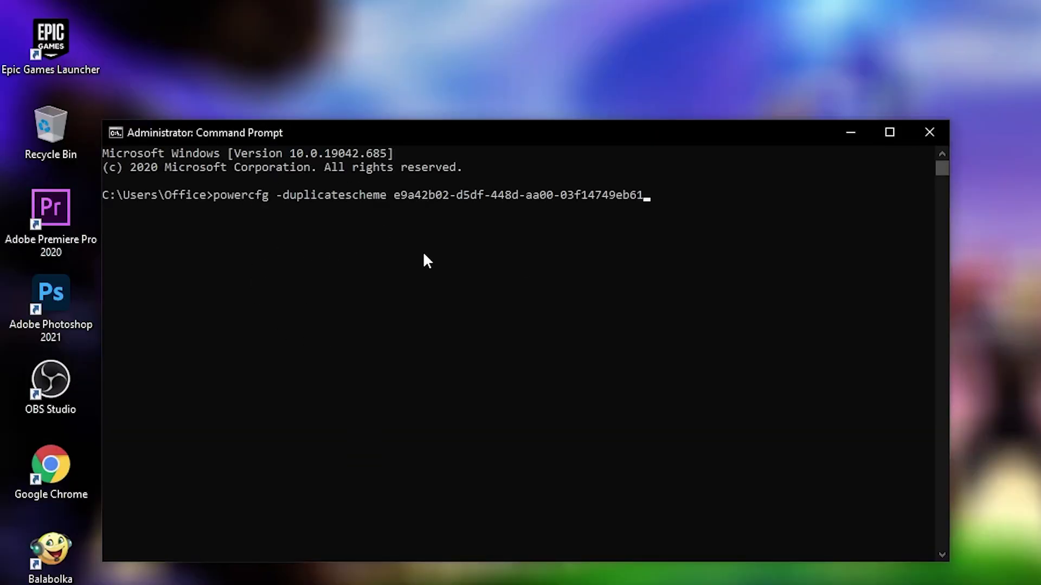
key("Return")
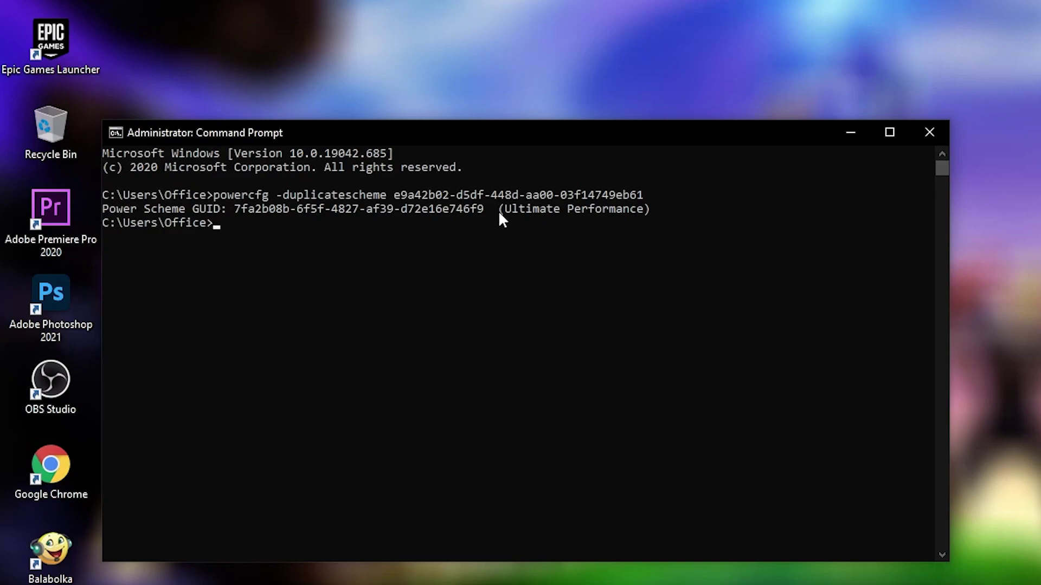
left_click_drag(499, 214, 558, 215)
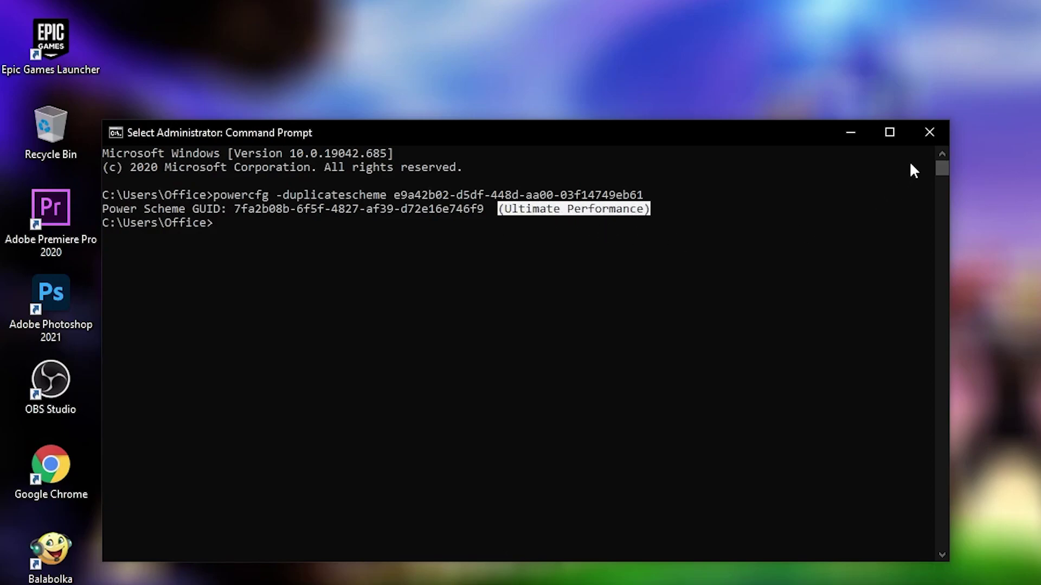
Close Command Prompt and search 'choose' to open the Choose a power plan page.
left_click(931, 133)
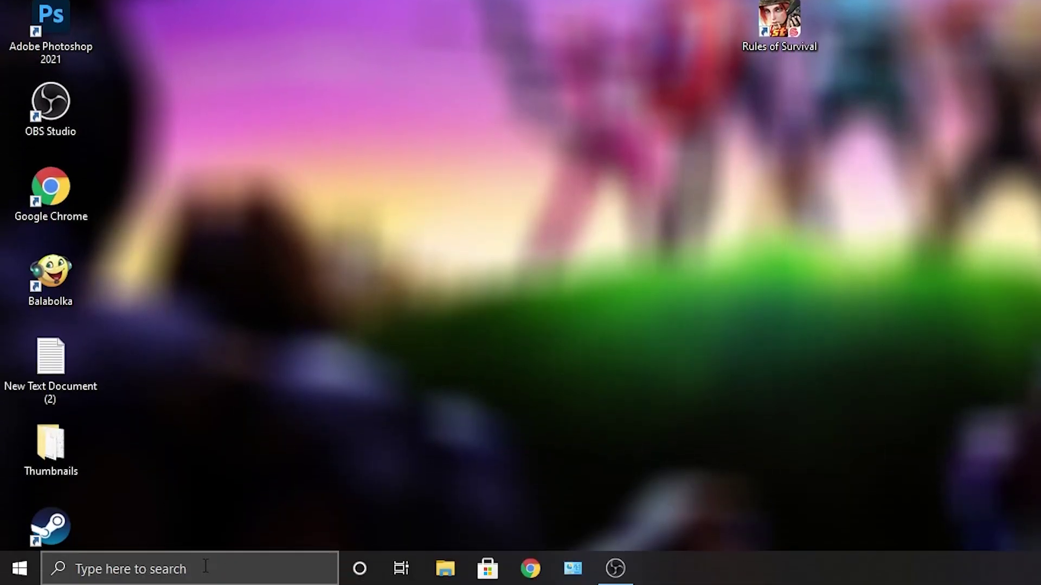
left_click(206, 567)
type("choose")
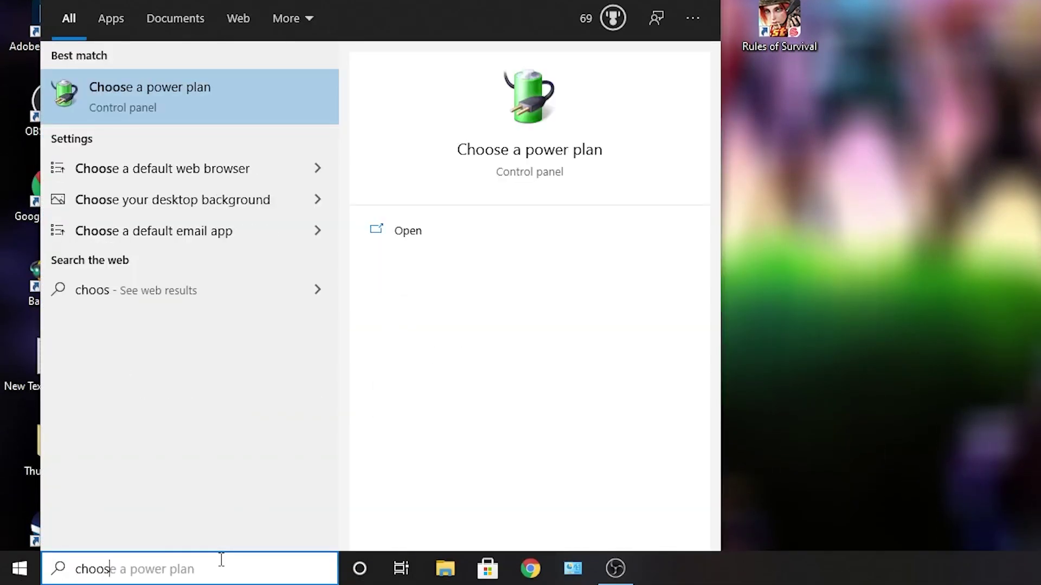
left_click(171, 99)
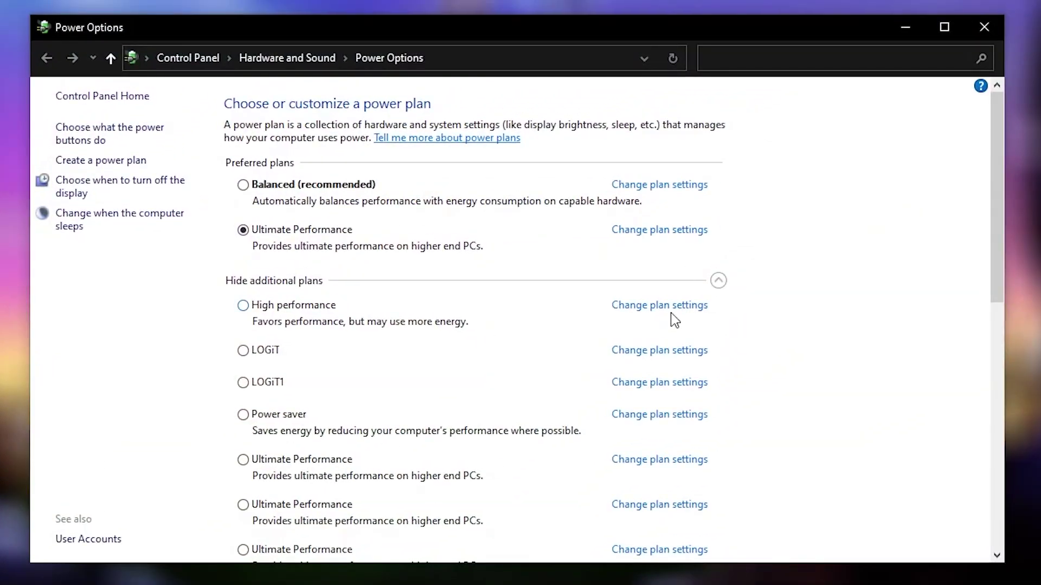
Expand the additional power plans and scroll through the duplicate Ultimate Performance entries.
left_click(719, 281)
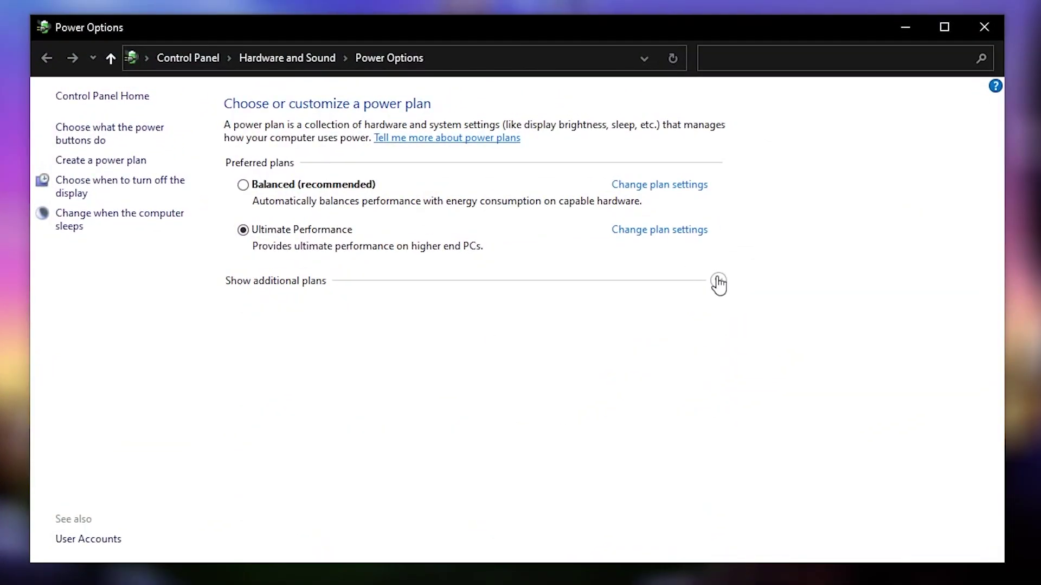
left_click(718, 281)
scroll(715, 283, "down", 3)
scroll(599, 332, "down", 10)
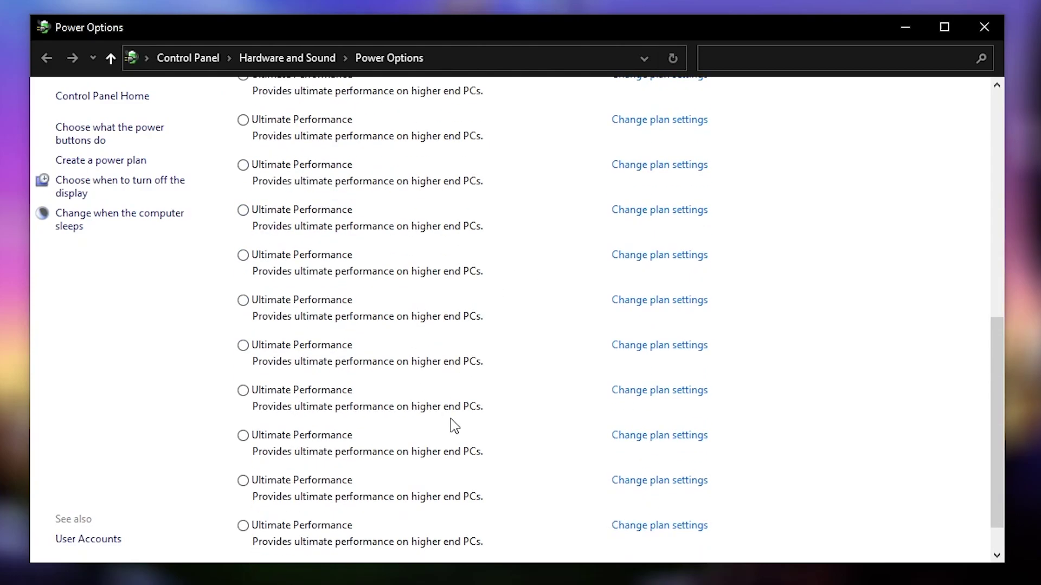
scroll(454, 428, "down", 3)
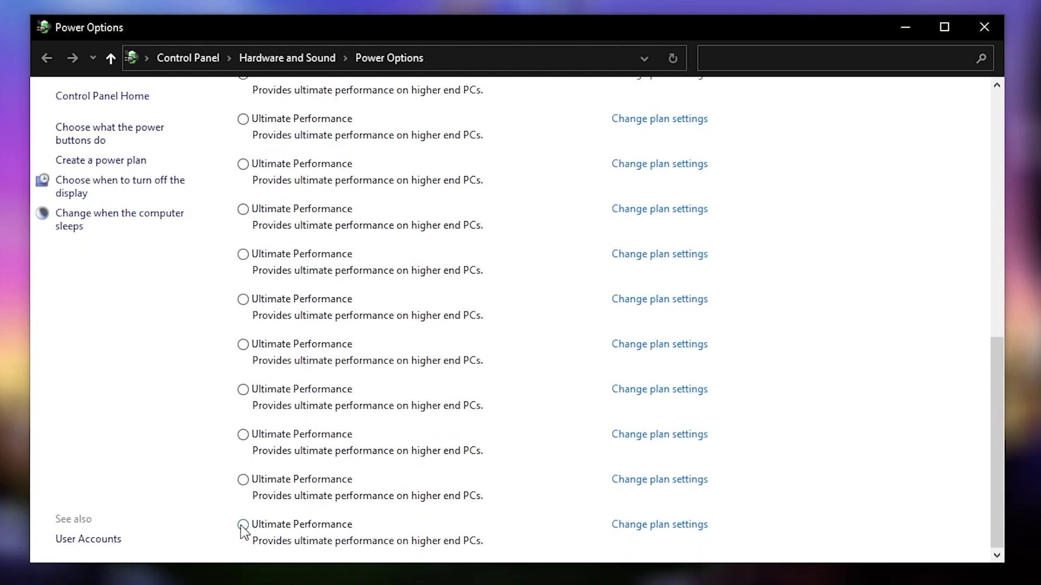